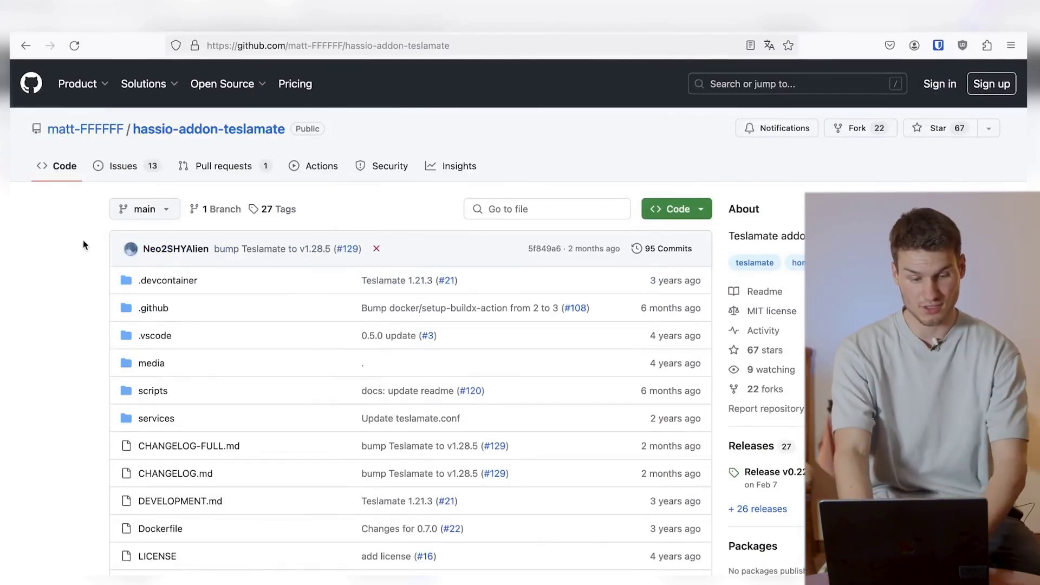
# Step: Scroll the TeslaMate add-on README down to its Installation steps
pyautogui.scroll(-15, 82, 239)
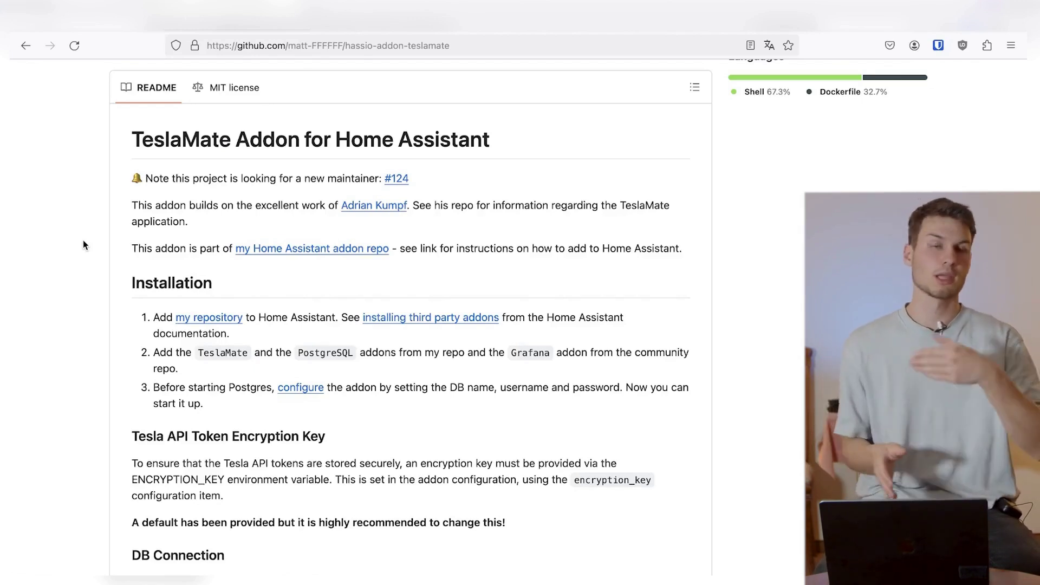
# Step: Go to the linked hassio-addon-repository page and select the repository URL under 'Use the following URL'
pyautogui.scroll(1, 83, 245)
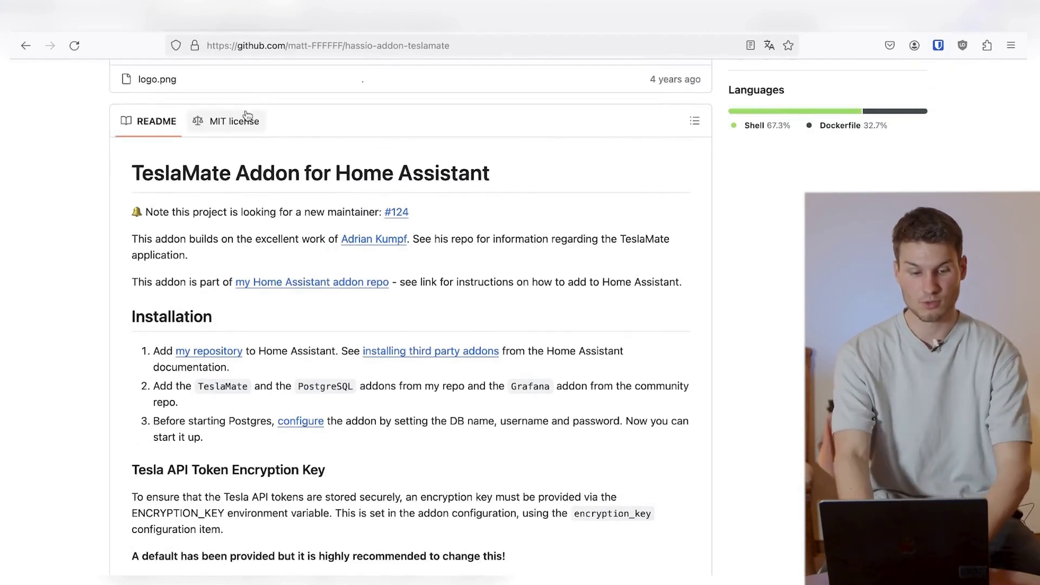
pyautogui.doubleClick(198, 165)
pyautogui.tripleClick(198, 164)
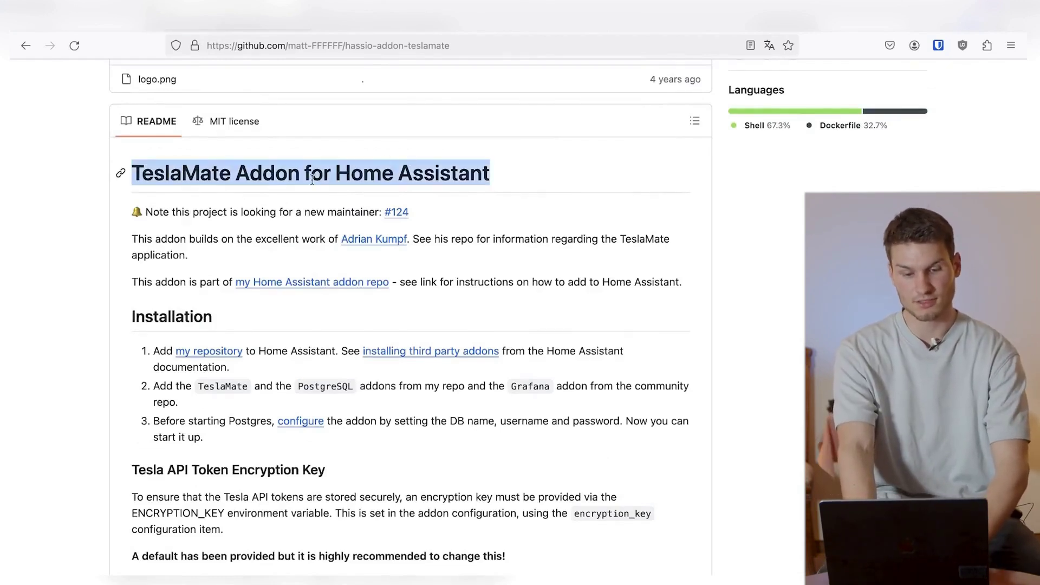
pyautogui.click(311, 282)
pyautogui.moveTo(249, 415); pyautogui.dragTo(516, 412)
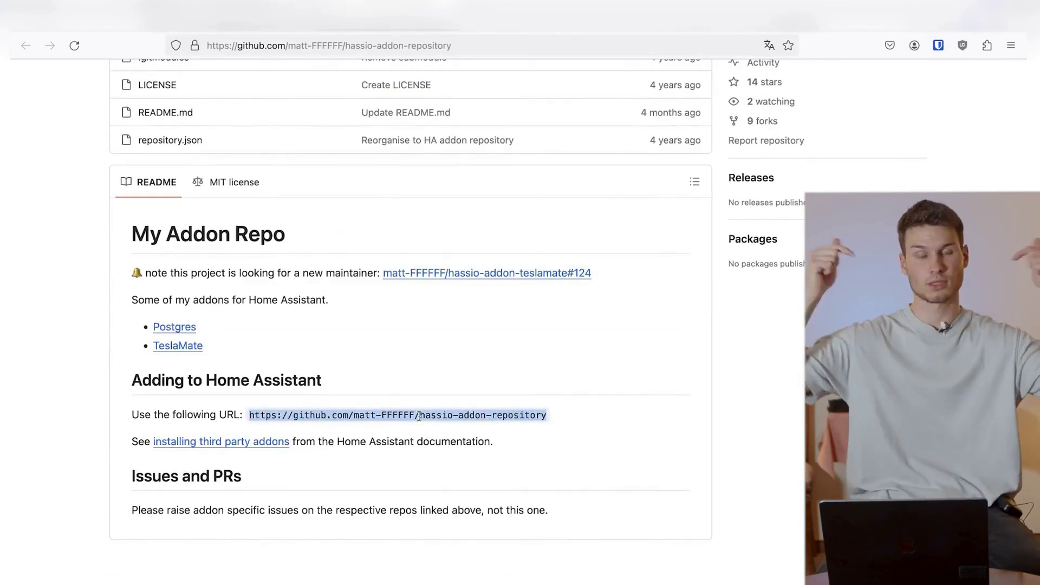
# Step: Log in to Home Assistant and check the Add-on Store's Repositorien list for the added repository
pyautogui.click(81, 25)
pyautogui.click(417, 321)
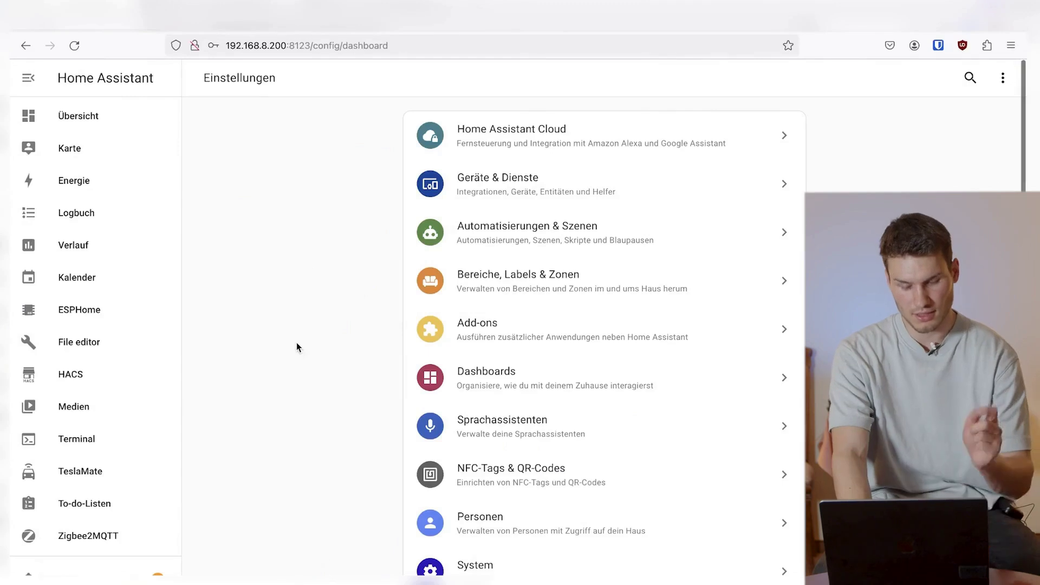
pyautogui.click(453, 328)
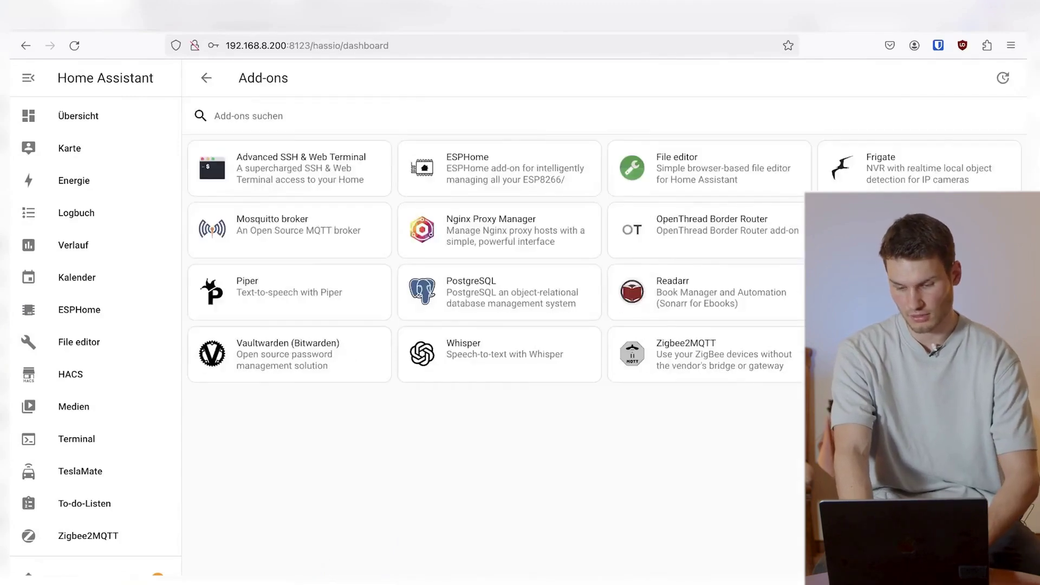
pyautogui.click(976, 553)
pyautogui.click(1003, 78)
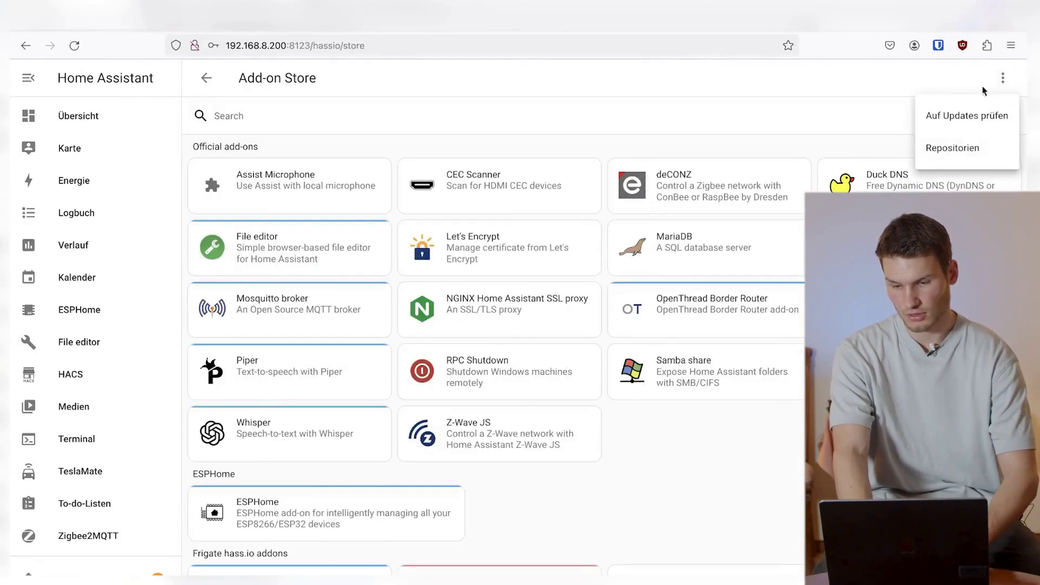
pyautogui.click(966, 152)
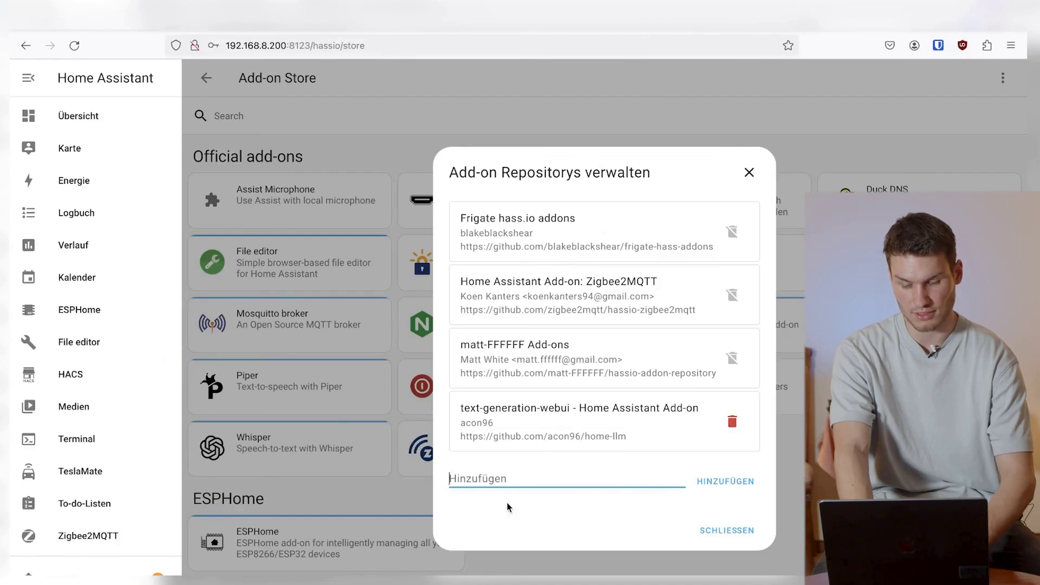
pyautogui.click(732, 531)
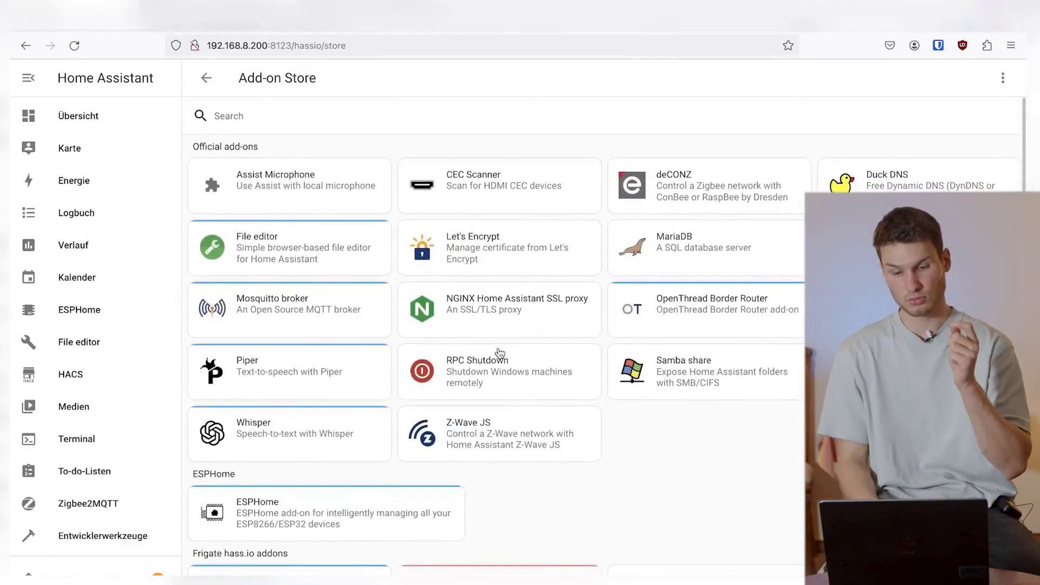
# Step: View the PostgreSQL and TeslaMate store pages, then go to the installed Add-ons overview
pyautogui.scroll(-15, 499, 354)
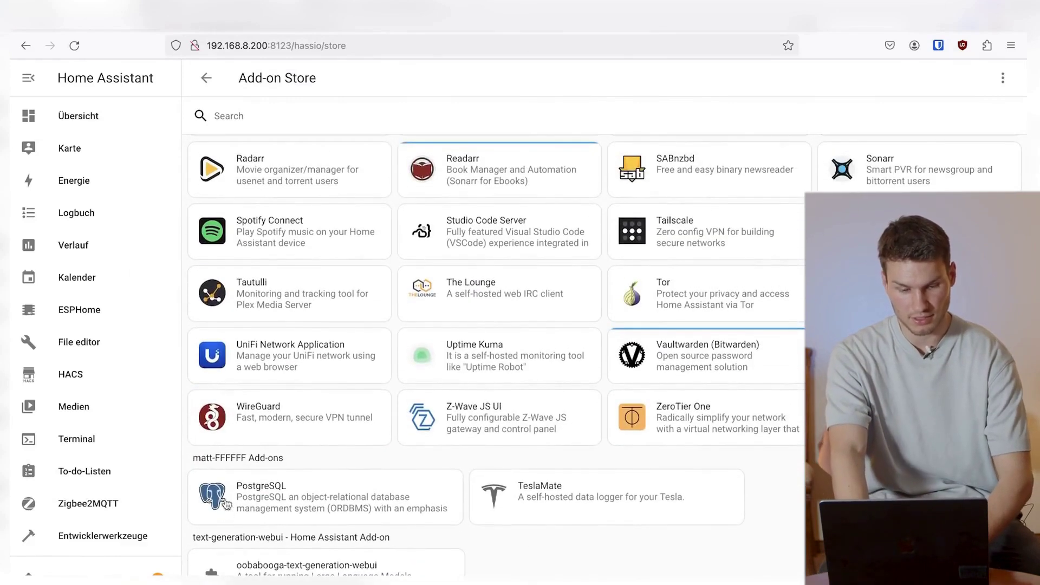
pyautogui.click(274, 495)
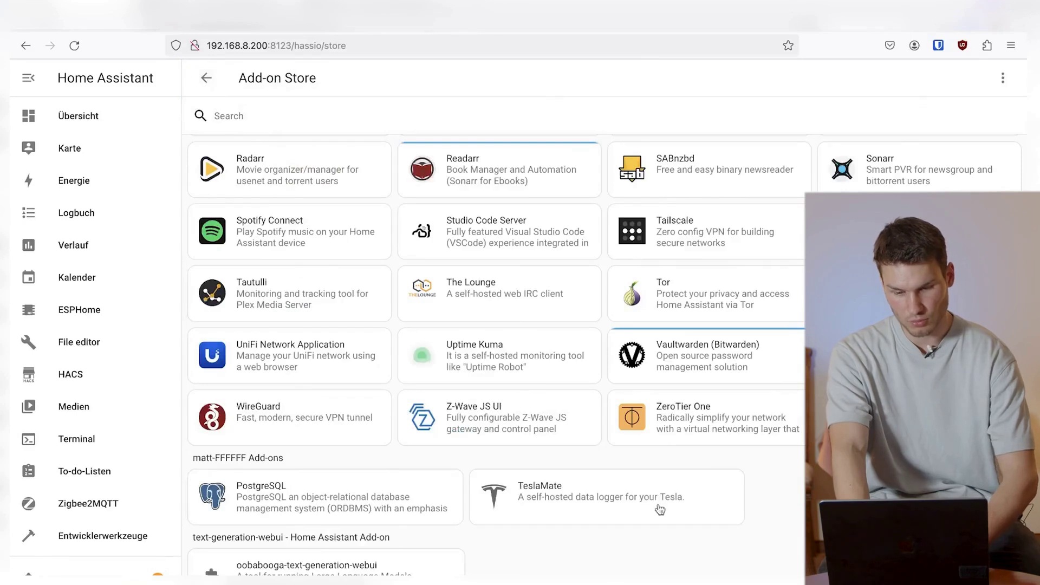
pyautogui.click(560, 501)
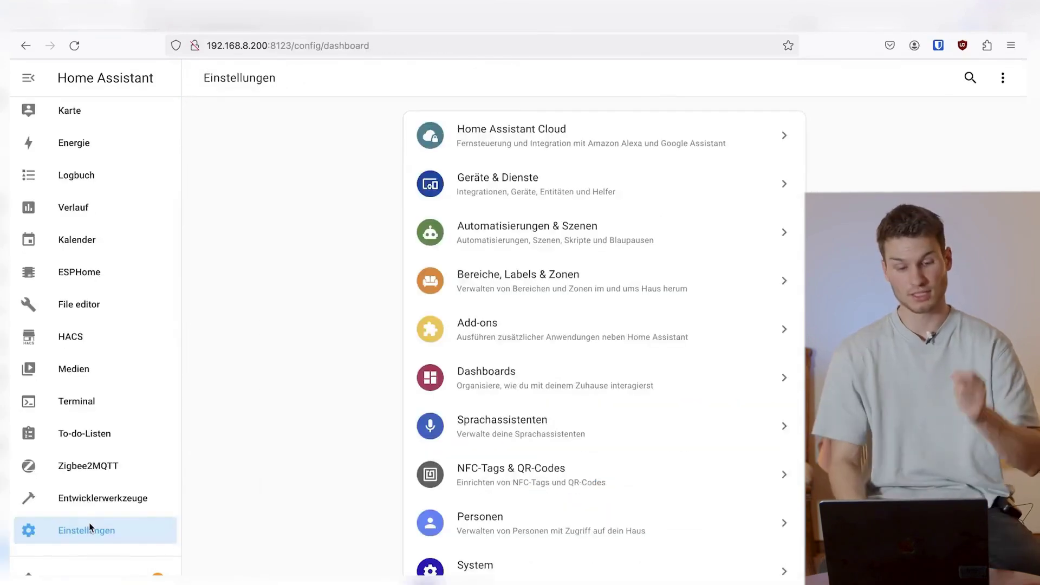
pyautogui.click(475, 341)
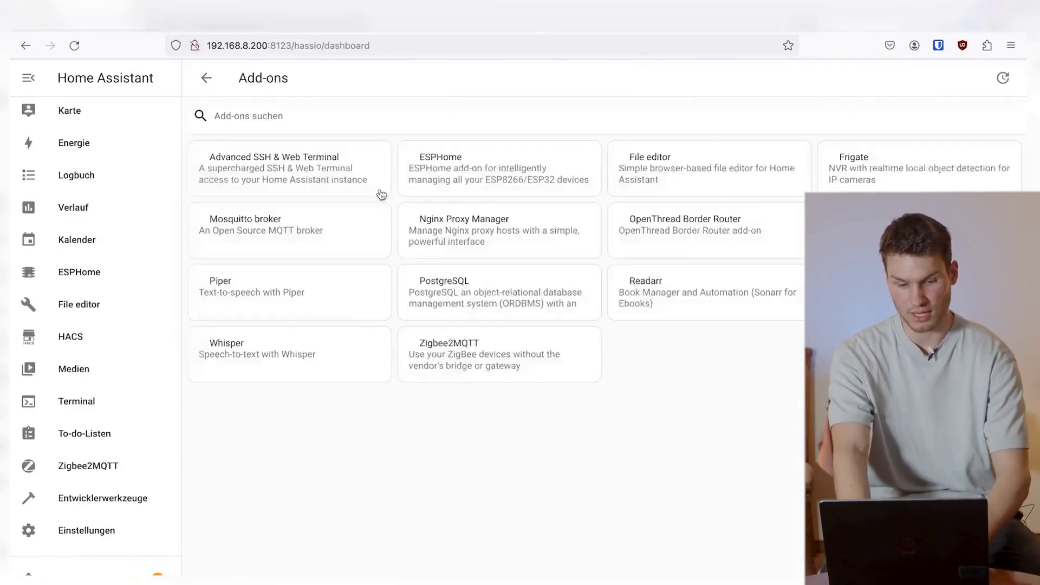
# Step: Check PostgreSQL's username, database name and revealed password, then start the add-on and return to Add-ons
pyautogui.click(467, 302)
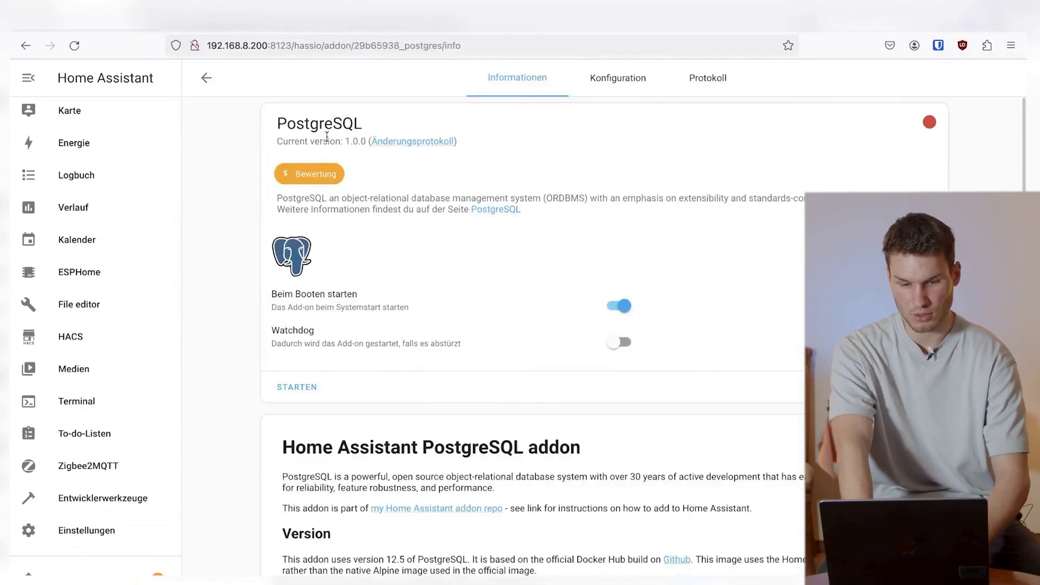
pyautogui.click(620, 78)
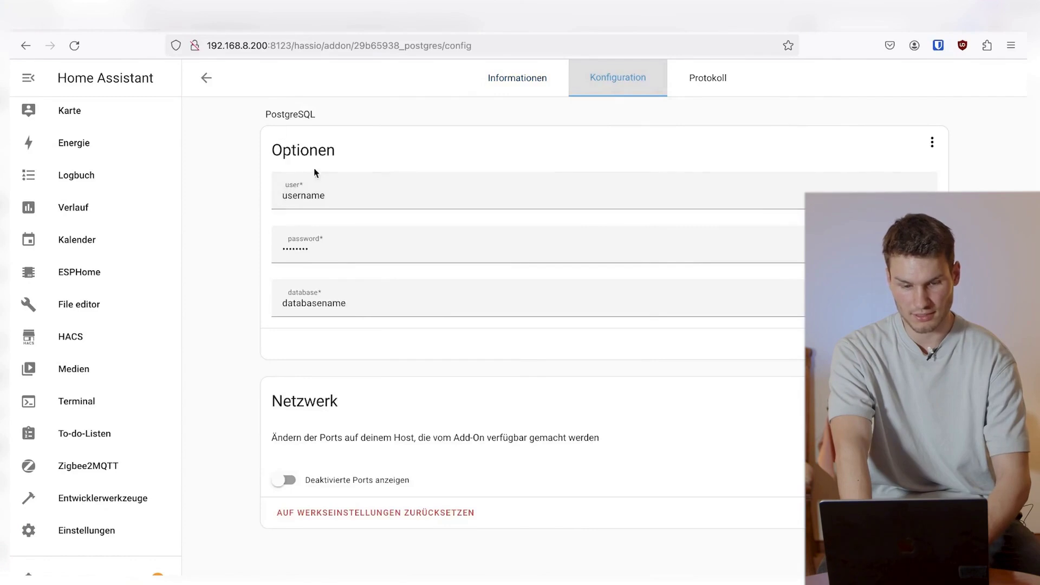
pyautogui.moveTo(360, 195); pyautogui.dragTo(223, 199)
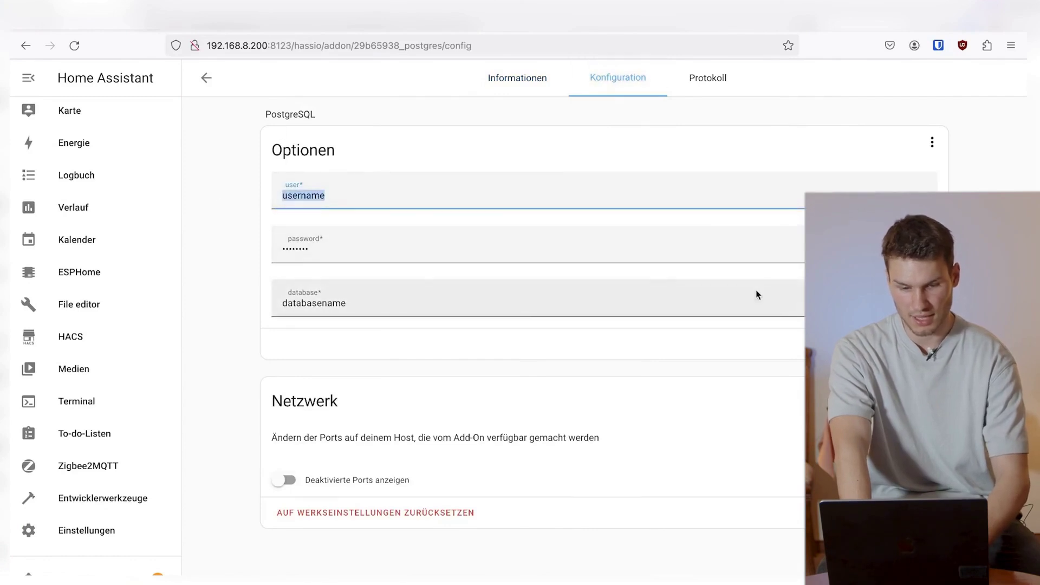
pyautogui.click(425, 295)
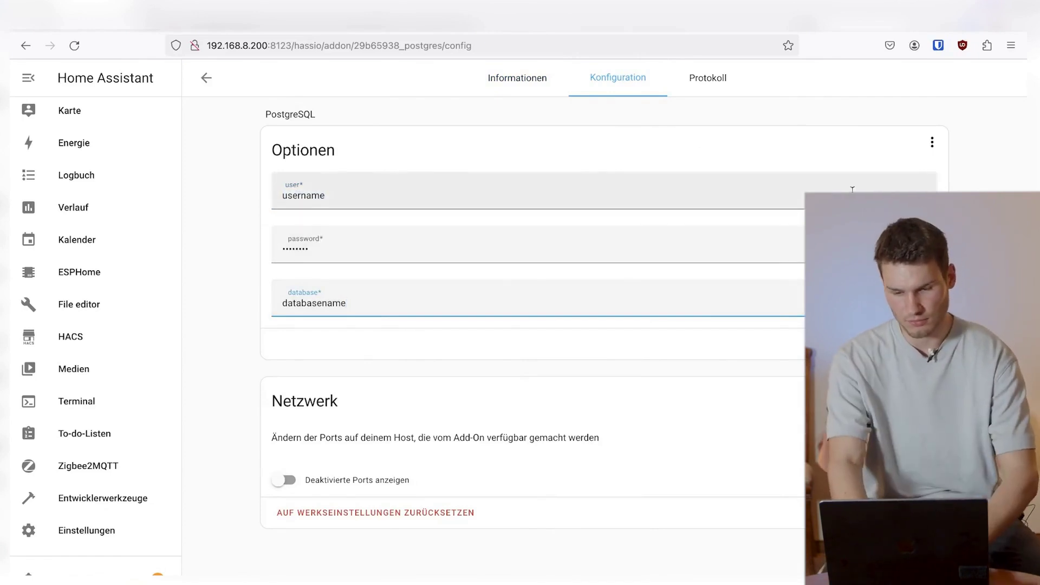
pyautogui.click(924, 244)
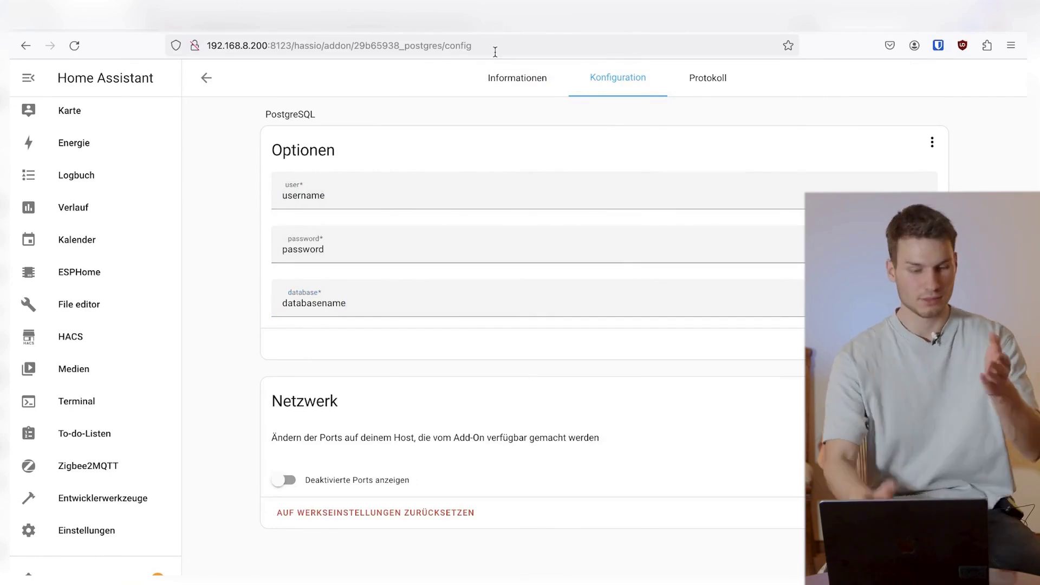
pyautogui.click(520, 78)
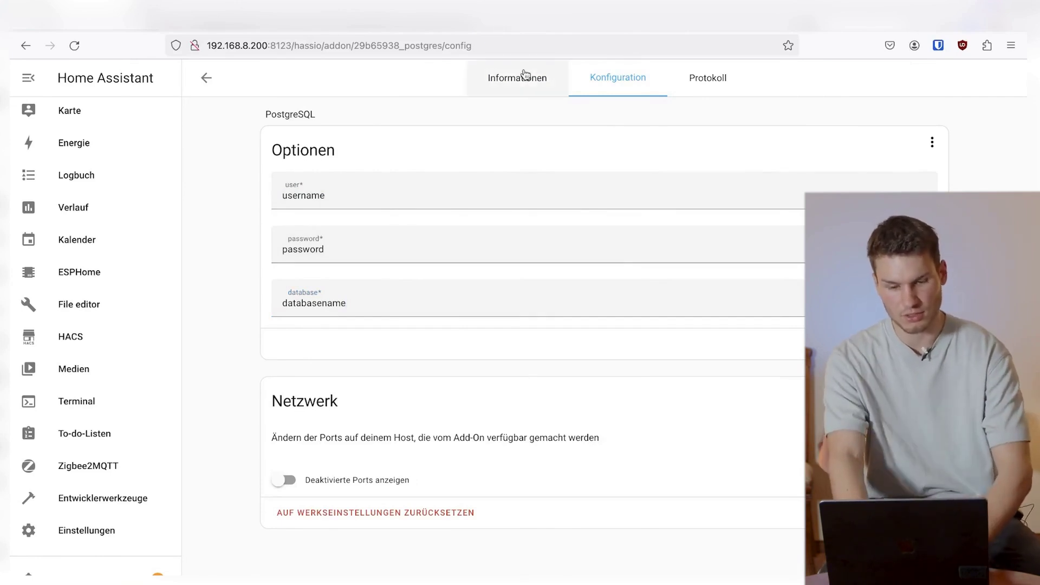
pyautogui.click(282, 386)
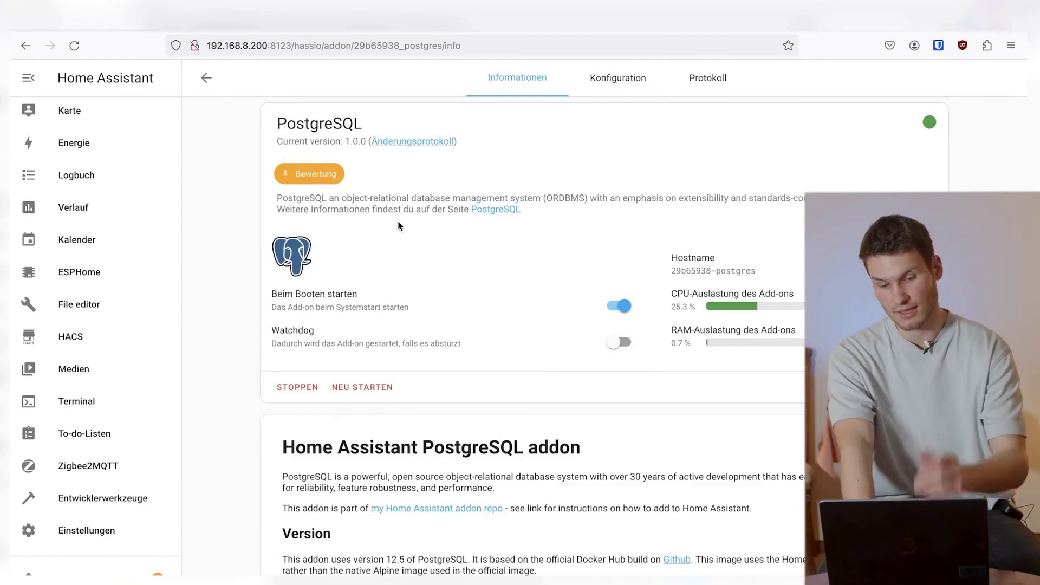
pyautogui.hotkey('alt', 'Left')
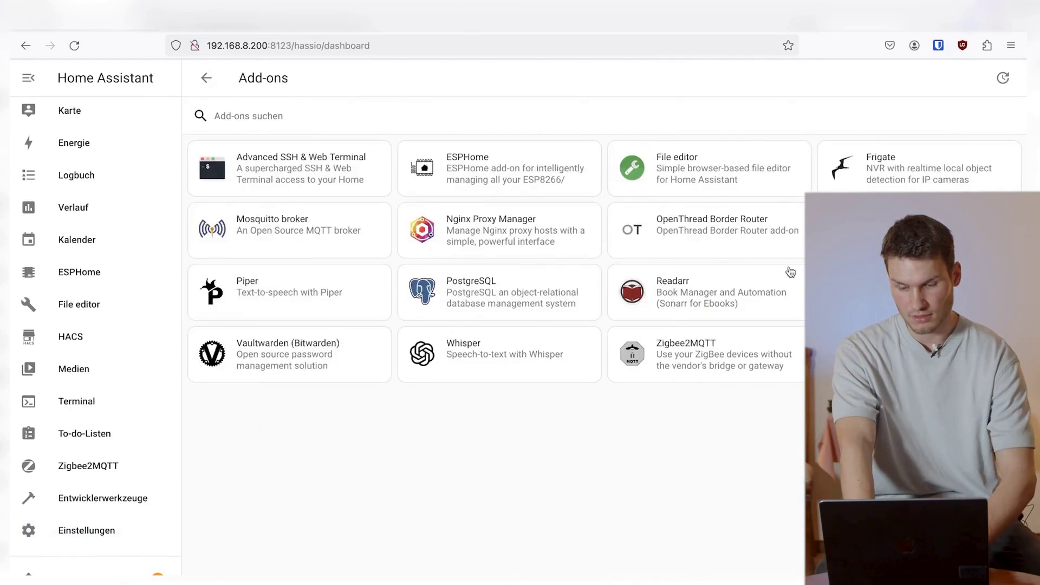
# Step: Review TeslaMate's database settings: user, password, database name and port 5432
pyautogui.click(920, 292)
pyautogui.click(603, 81)
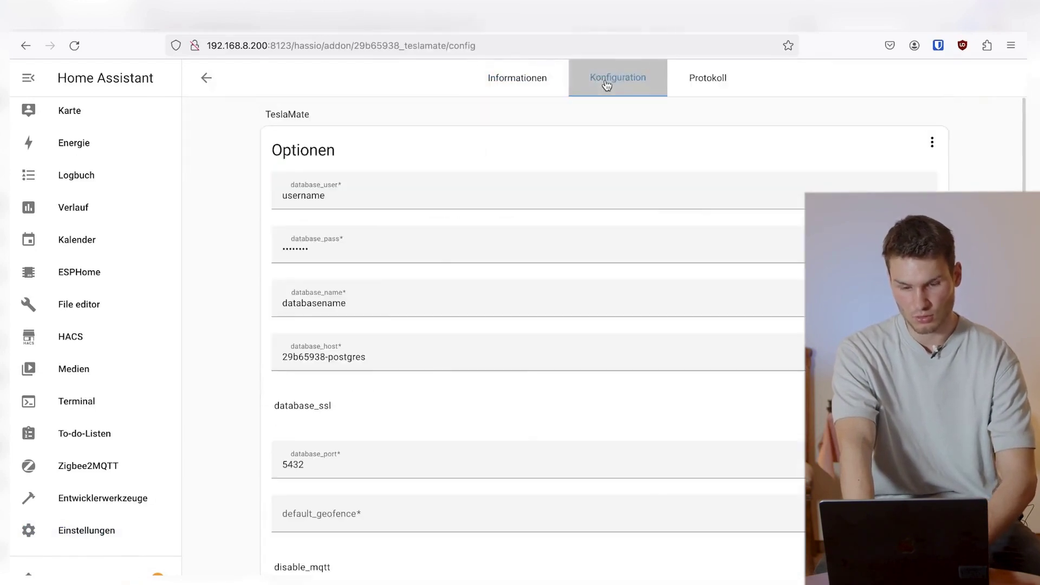
pyautogui.doubleClick(346, 193)
pyautogui.press('Tab')
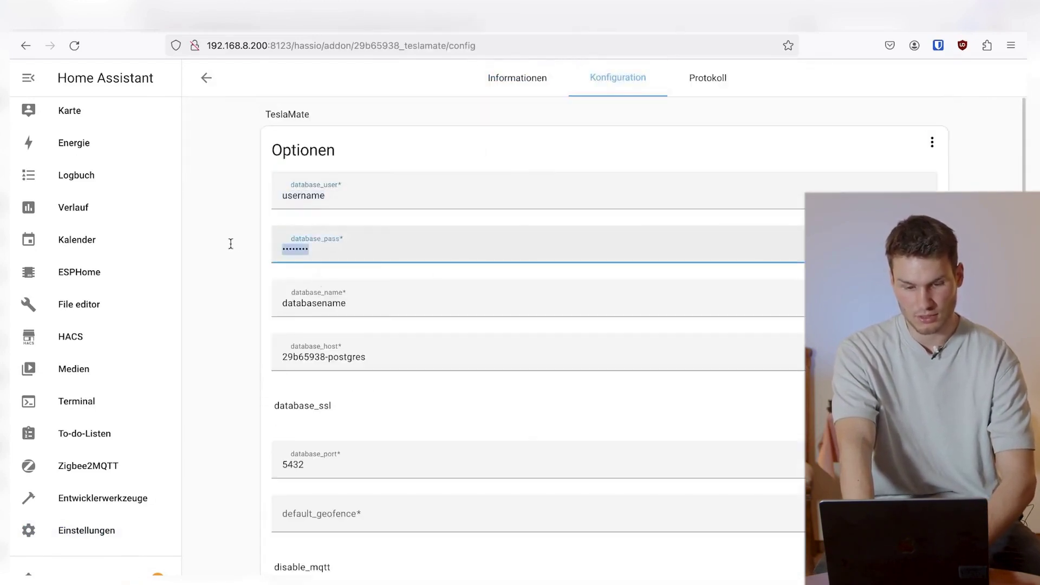
pyautogui.click(387, 307)
pyautogui.moveTo(387, 307); pyautogui.dragTo(267, 303)
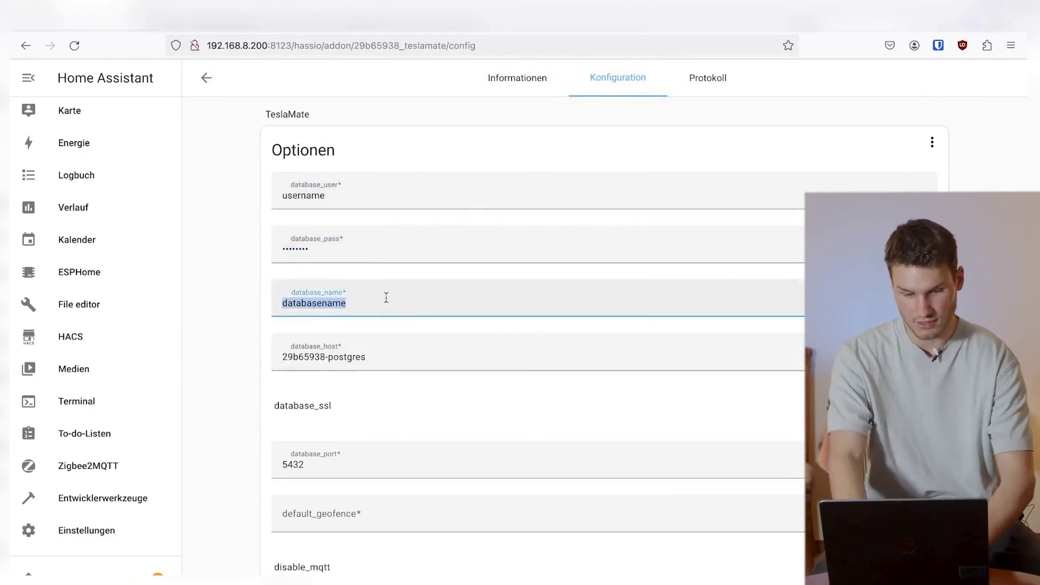
pyautogui.scroll(-3, 386, 298)
pyautogui.click(318, 279)
pyautogui.doubleClick(318, 279)
# Step: Scroll down to the Grafana and MQTT fields and fill in the MQTT password
pyautogui.scroll(-2, 241, 329)
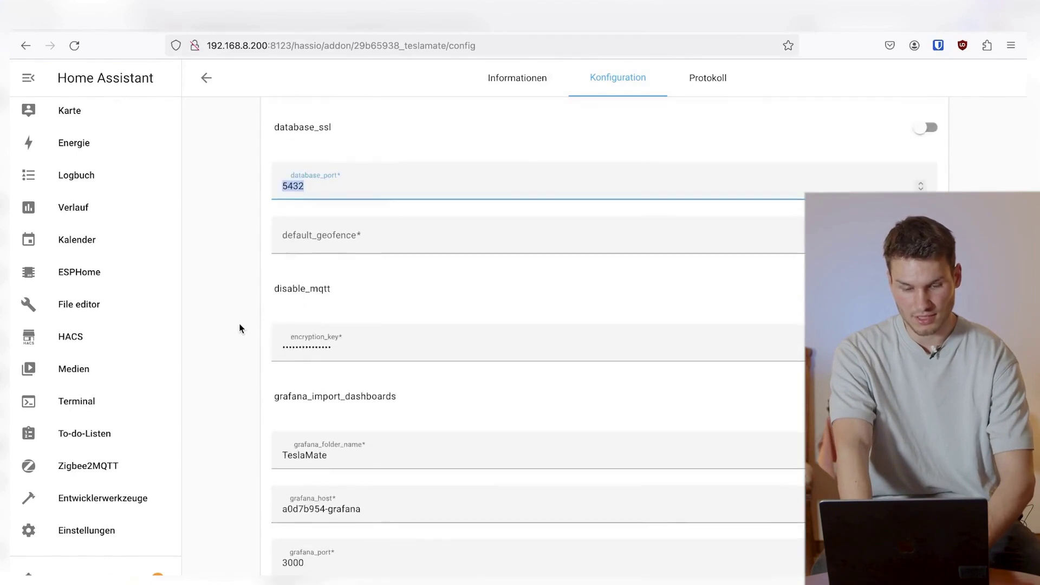
pyautogui.scroll(-2, 240, 328)
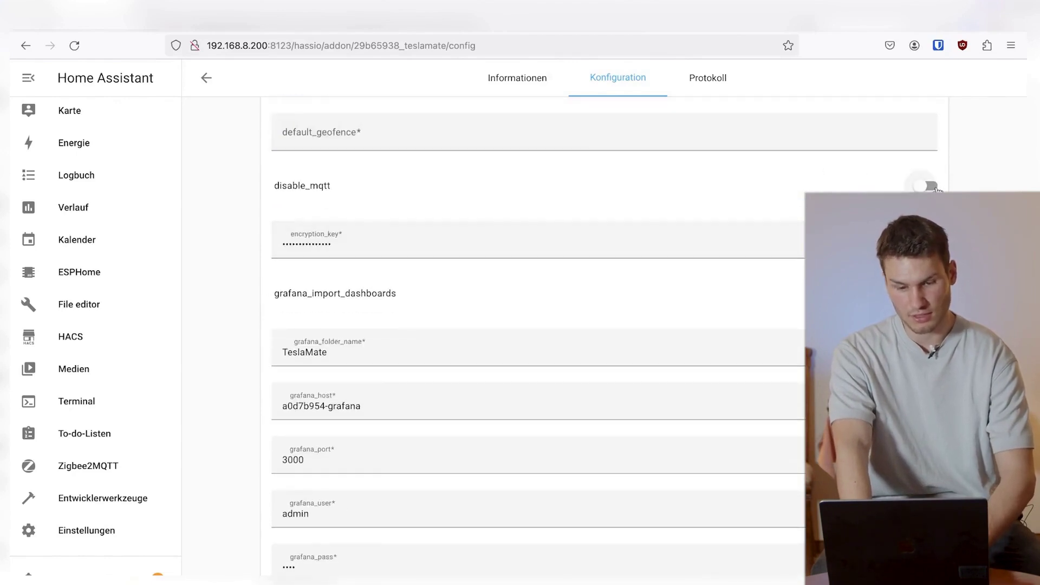
pyautogui.scroll(-1, 372, 342)
pyautogui.scroll(1, 371, 341)
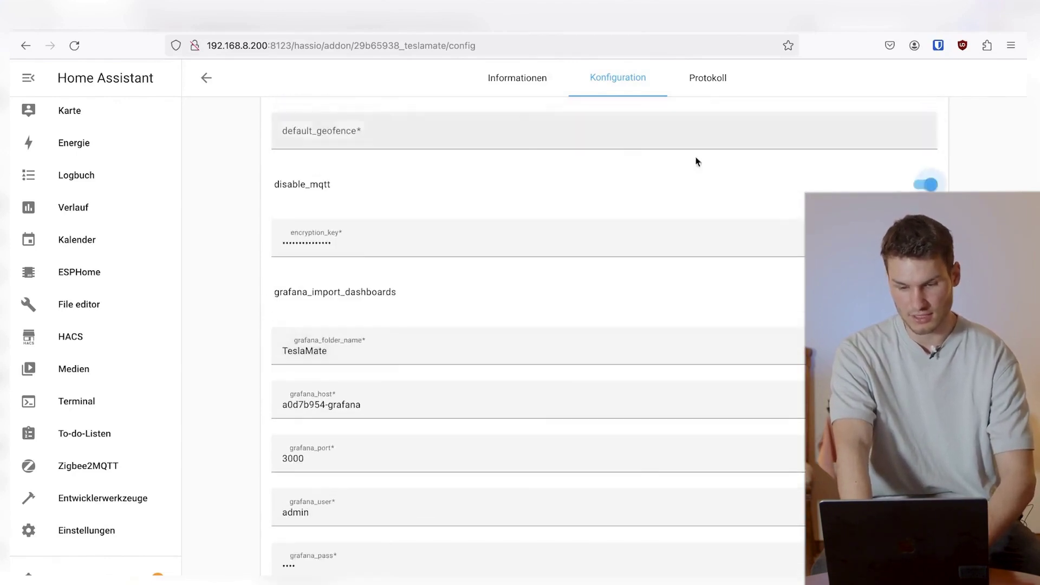
pyautogui.scroll(-3, 581, 260)
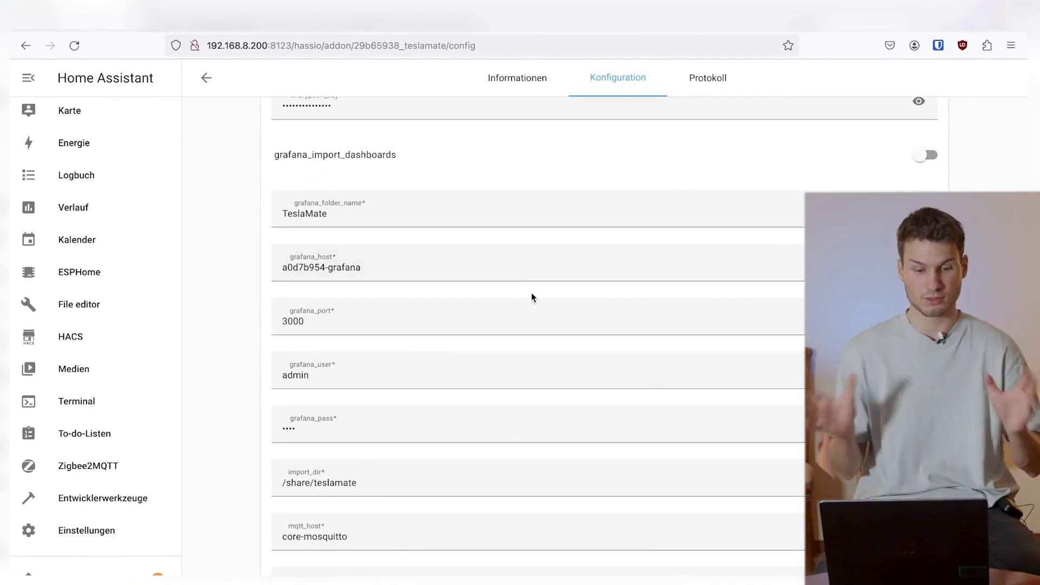
pyautogui.scroll(-2, 387, 232)
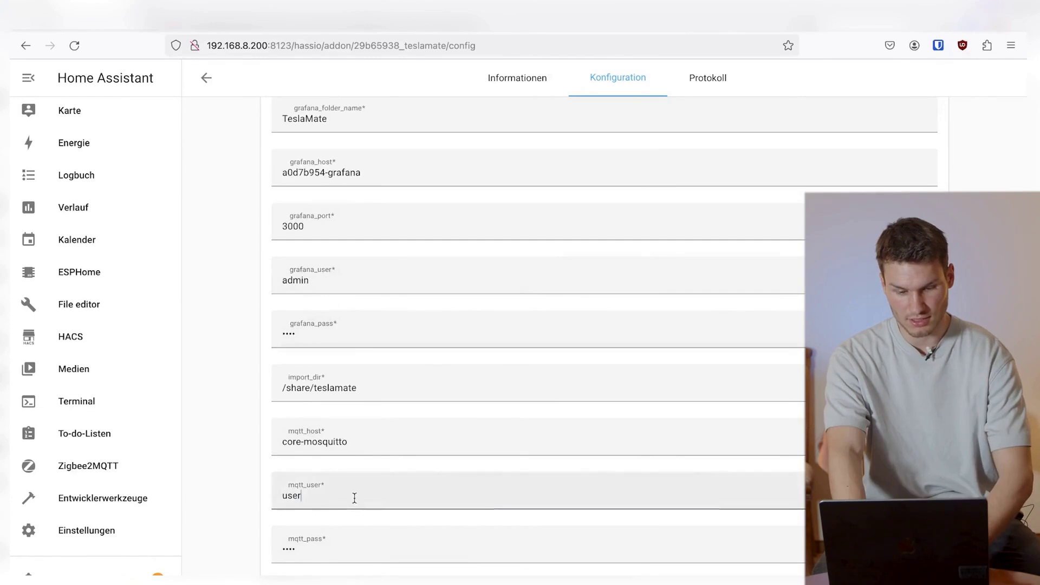
pyautogui.click(356, 554)
pyautogui.scroll(-3, 355, 556)
pyautogui.scroll(-2, 356, 551)
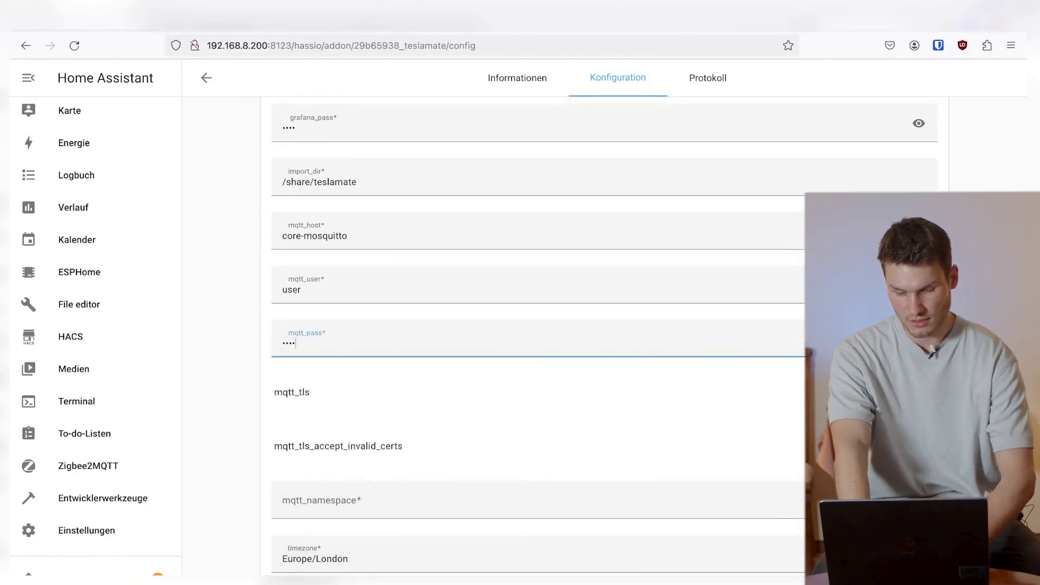
# Step: Start TeslaMate, turn on 'In der Seitenleiste anzeigen', and open TeslaMate from the sidebar
pyautogui.click(517, 77)
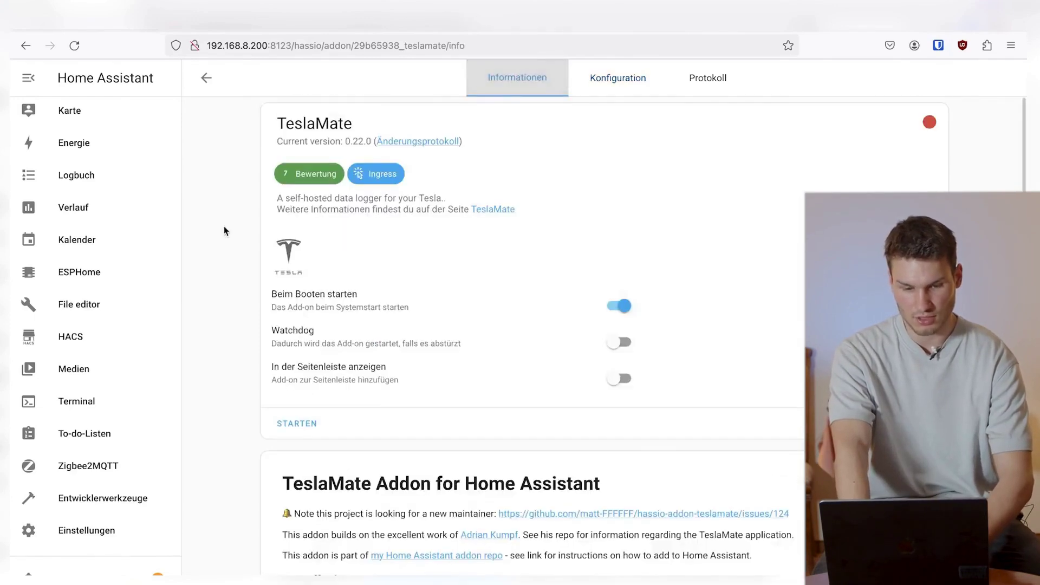
pyautogui.click(286, 425)
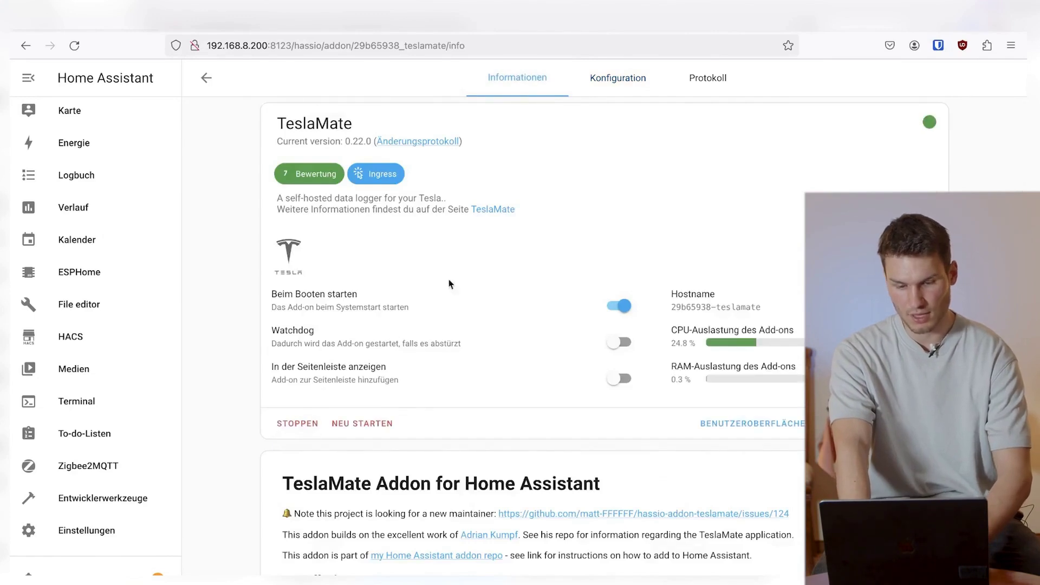
pyautogui.click(623, 378)
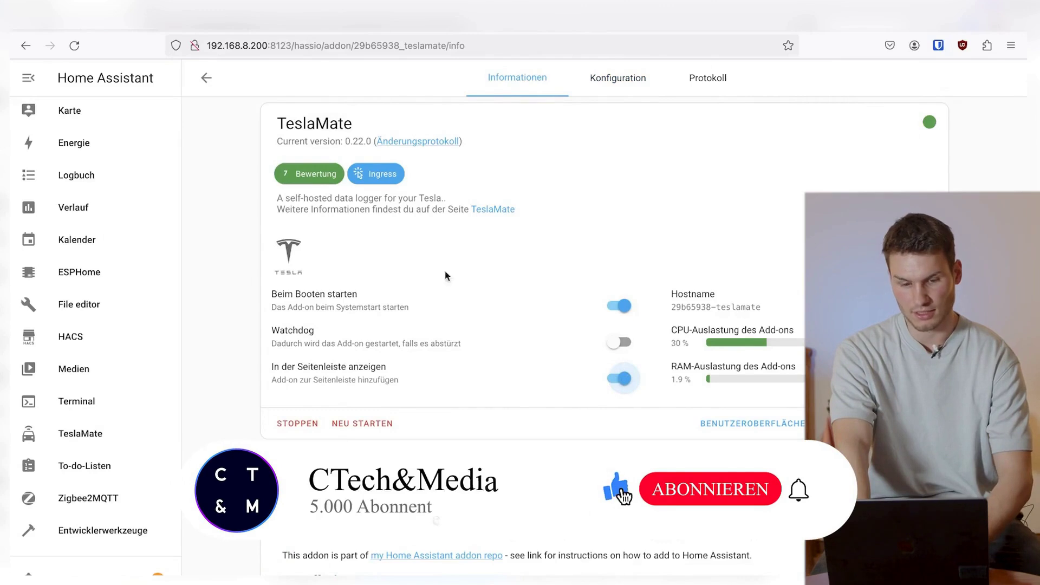
pyautogui.scroll(-1, 117, 400)
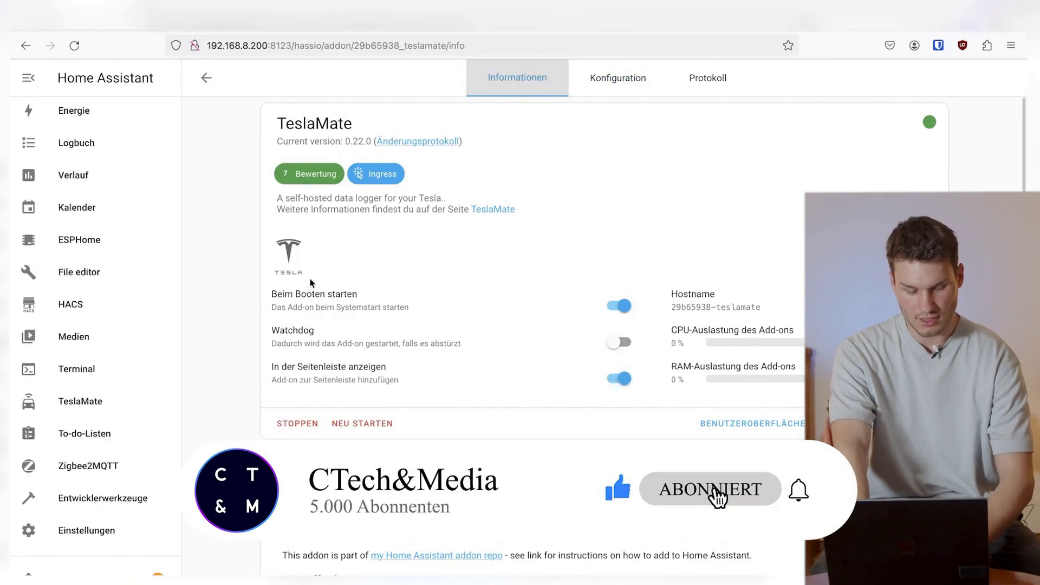
pyautogui.click(81, 401)
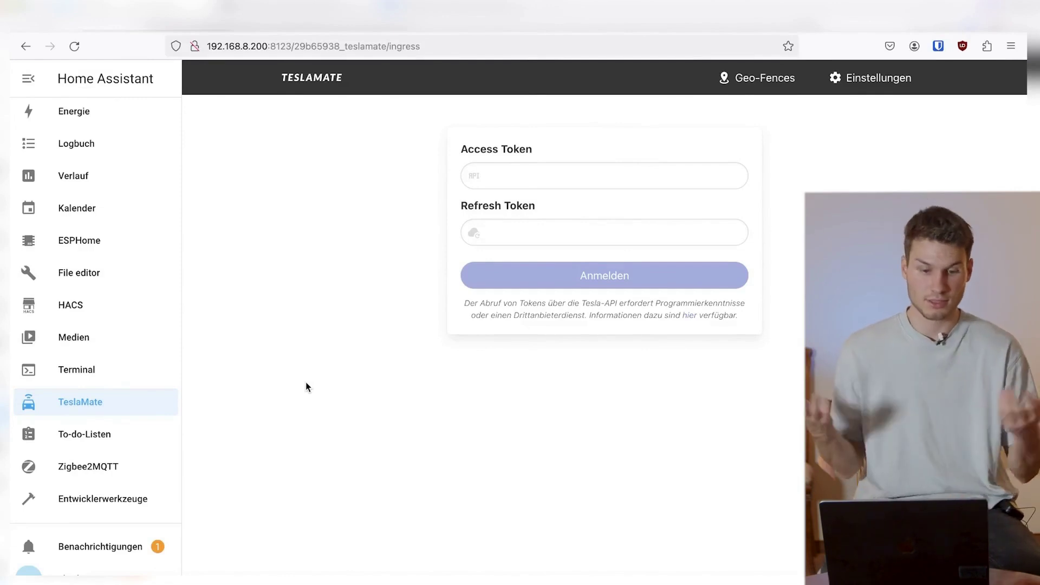
# Step: Read the TeslaMate FAQ entry on generating your own tokens with the 'Auth app for Tesla'
pyautogui.click(297, 16)
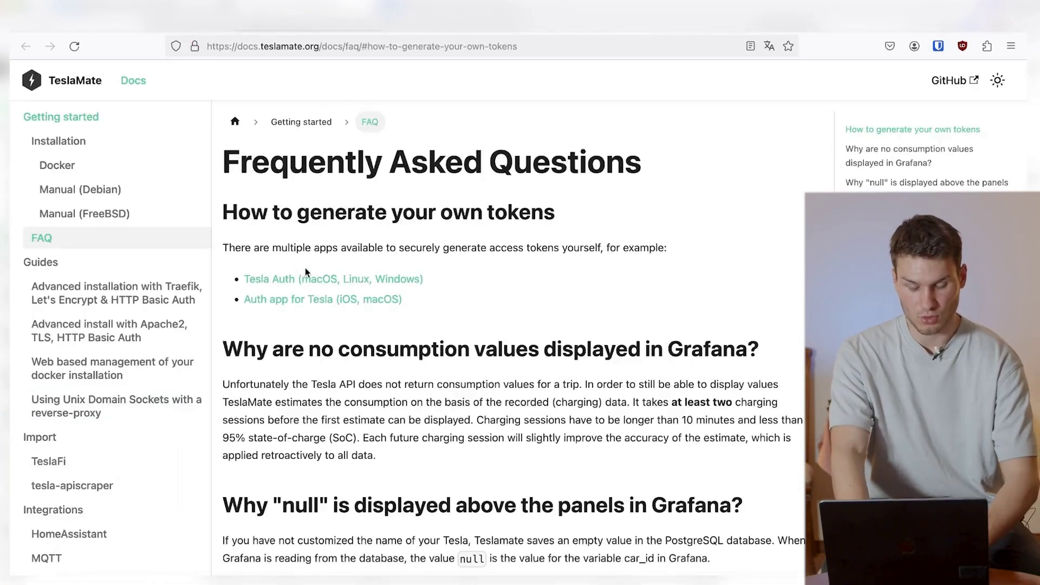
pyautogui.moveTo(421, 305); pyautogui.dragTo(246, 306)
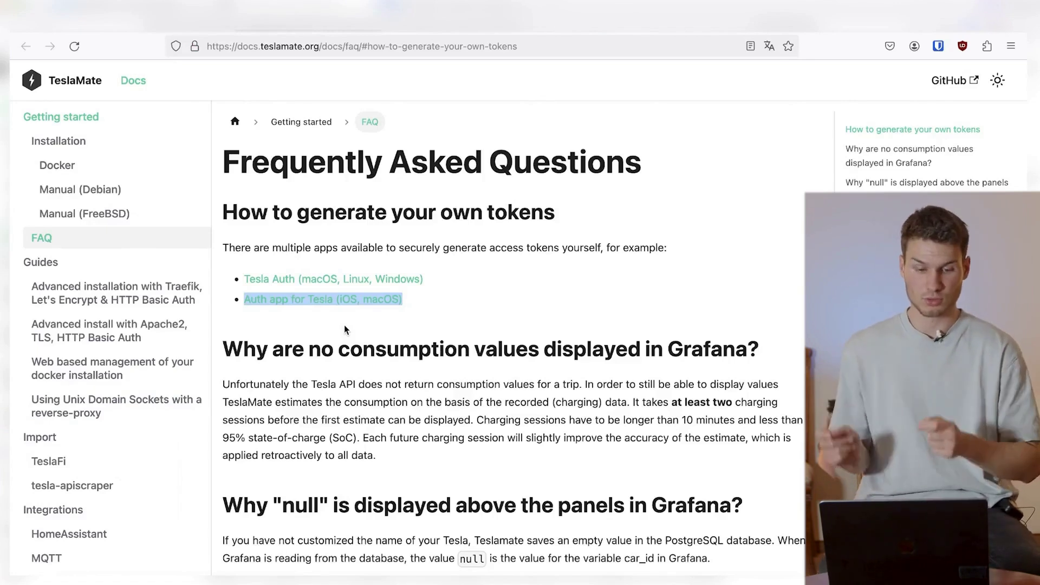
pyautogui.click(458, 276)
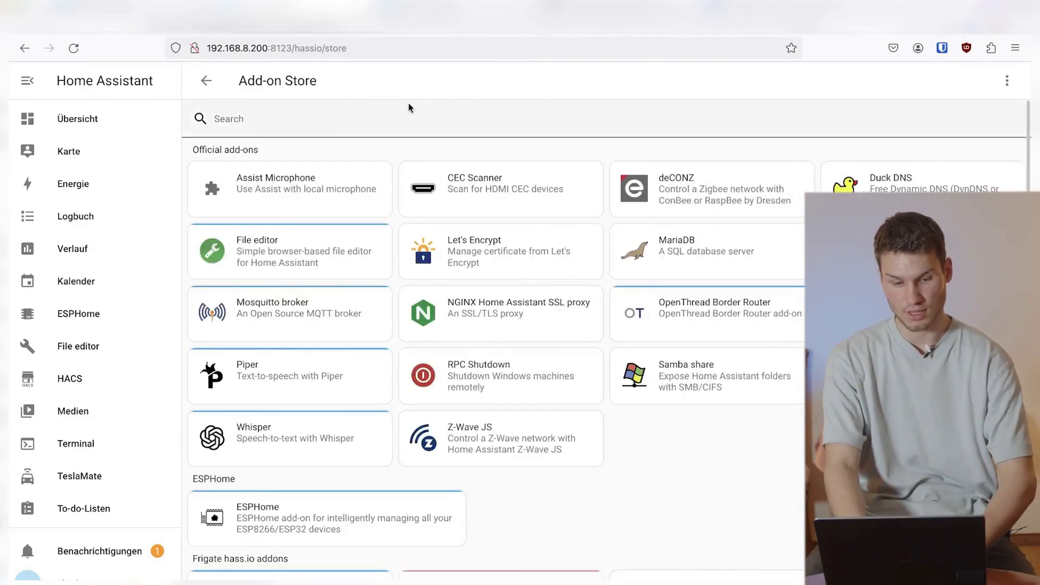
# Step: Find the Grafana add-on and replace its YAML configuration with the prepared Grafana config
pyautogui.click(344, 116)
pyautogui.write('grafa')
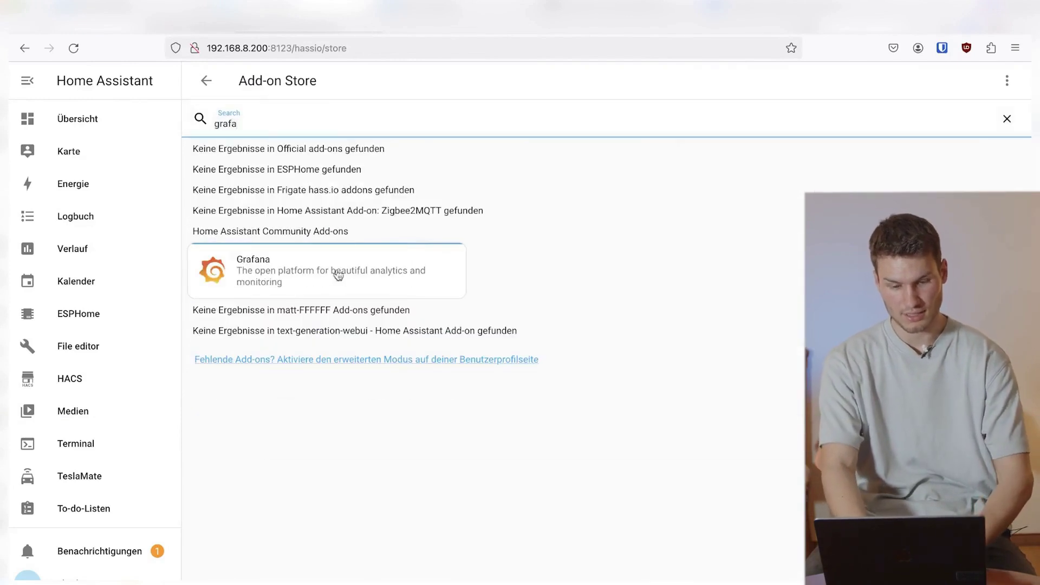
pyautogui.click(338, 275)
pyautogui.click(661, 85)
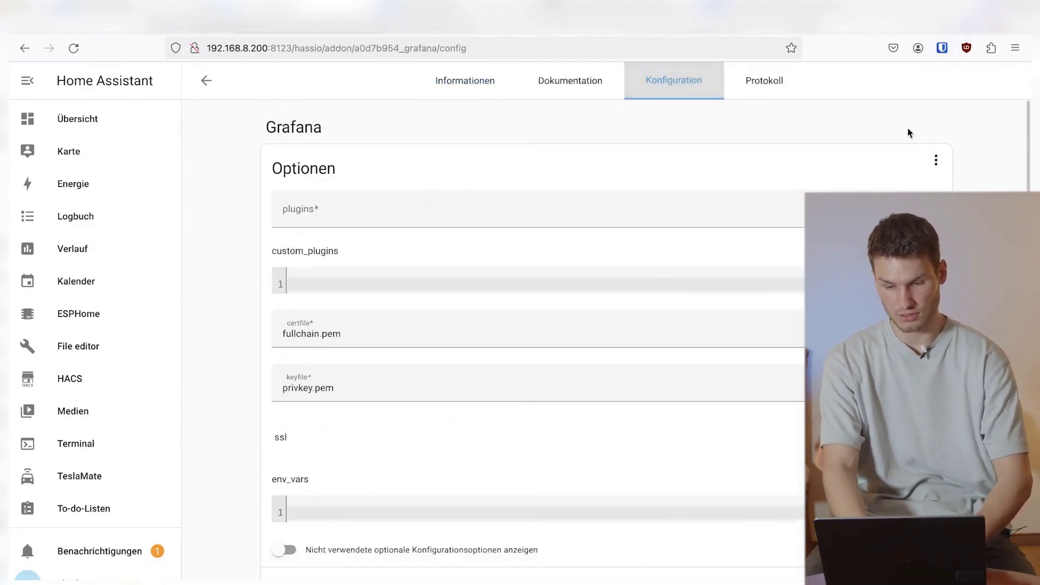
pyautogui.click(936, 160)
pyautogui.click(790, 198)
pyautogui.click(457, 260)
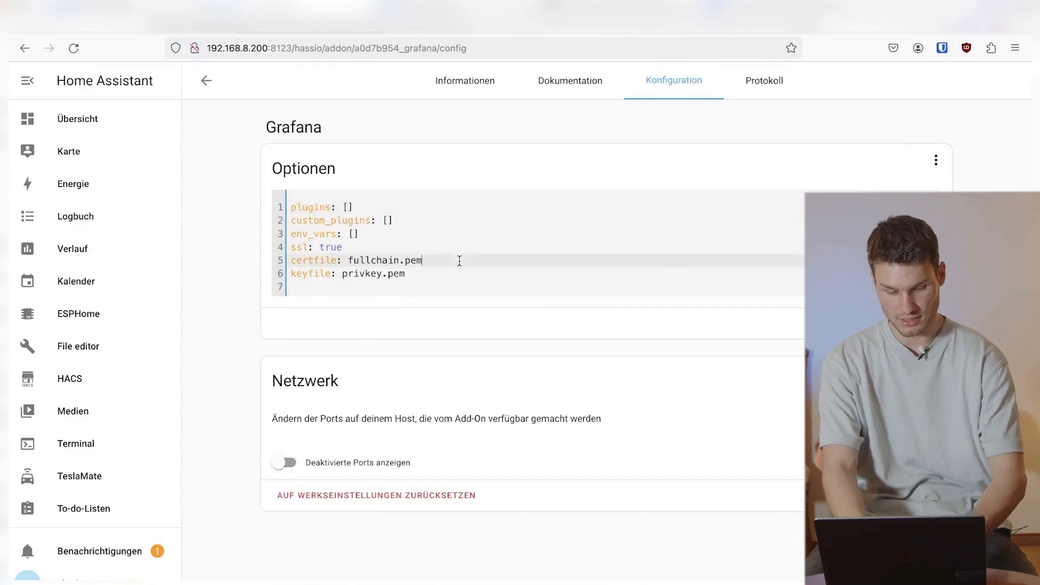
pyautogui.hotkey('ctrl', 'a')
pyautogui.hotkey('ctrl', 'v')
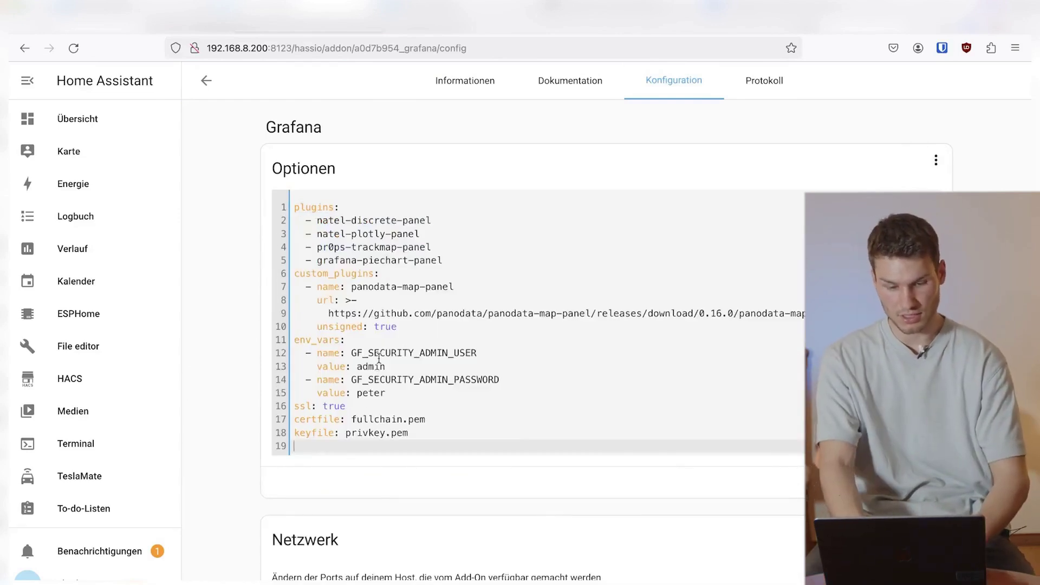
# Step: Check the GF_SECURITY_ADMIN_USER and password entries, then start Grafana and show it in the sidebar
pyautogui.doubleClick(378, 353)
pyautogui.doubleClick(373, 367)
pyautogui.click(370, 393)
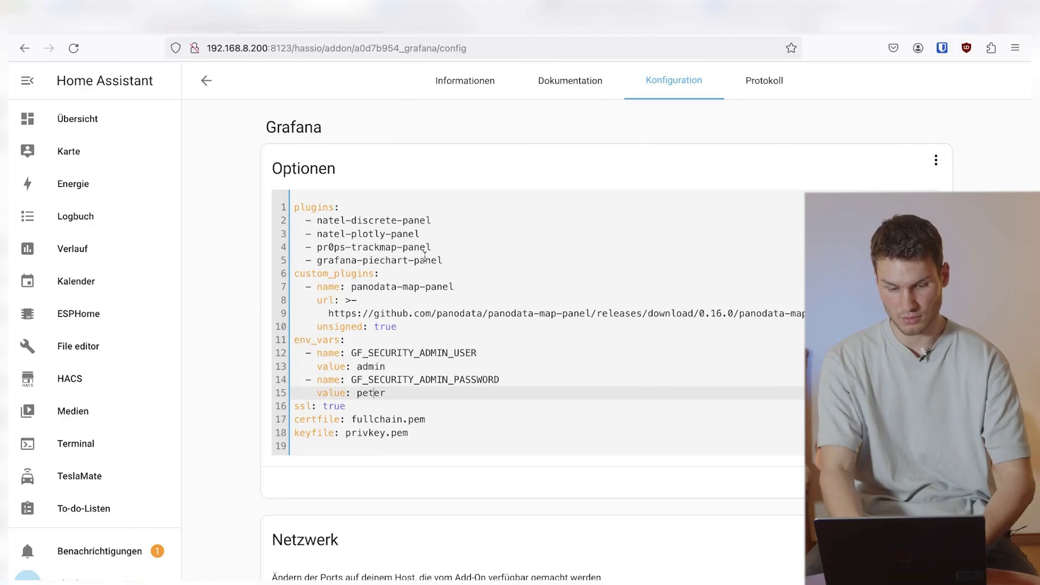
pyautogui.moveTo(386, 393); pyautogui.dragTo(299, 327)
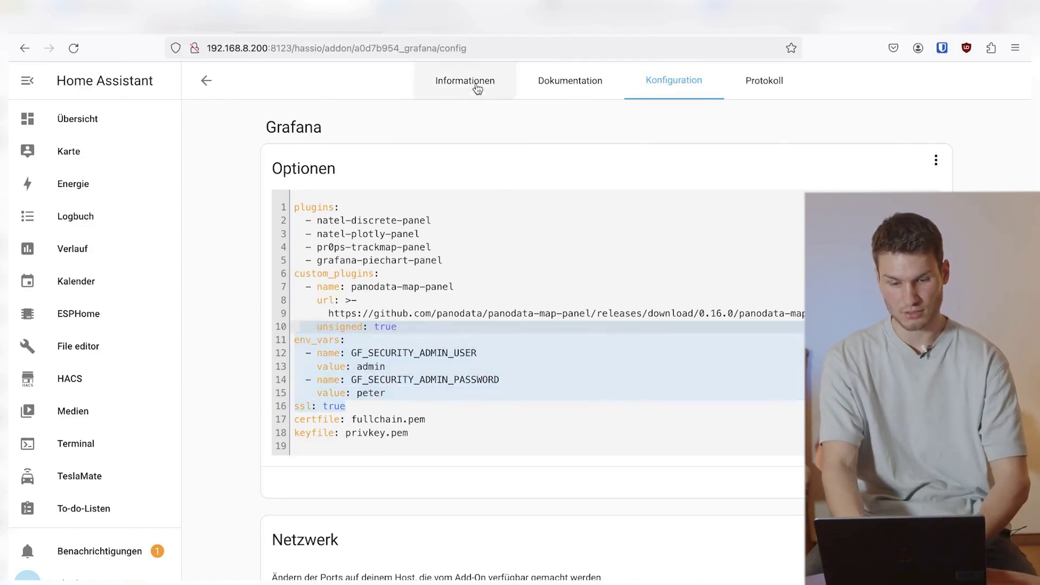
pyautogui.click(475, 86)
pyautogui.click(301, 427)
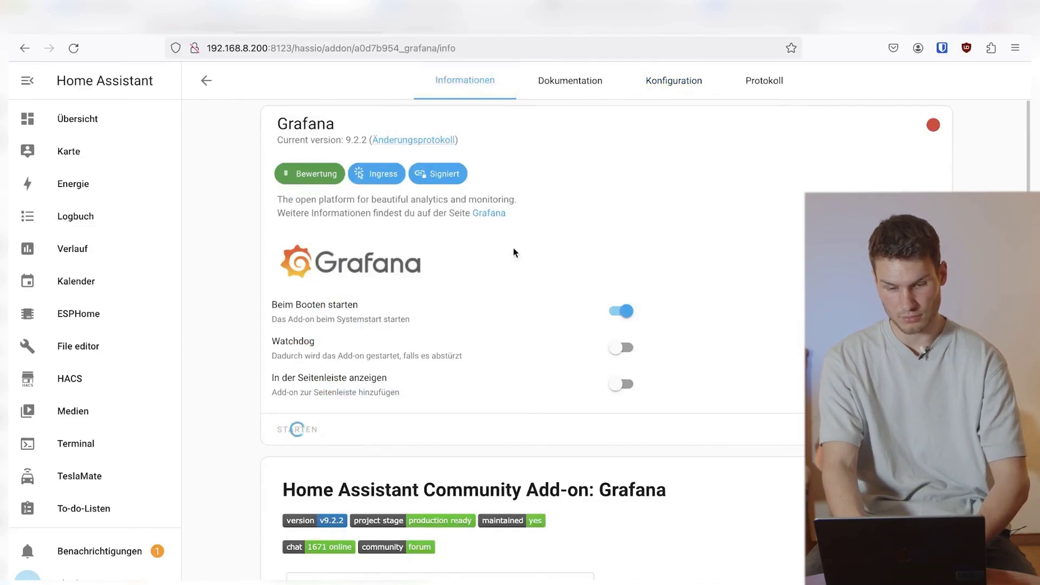
pyautogui.click(613, 386)
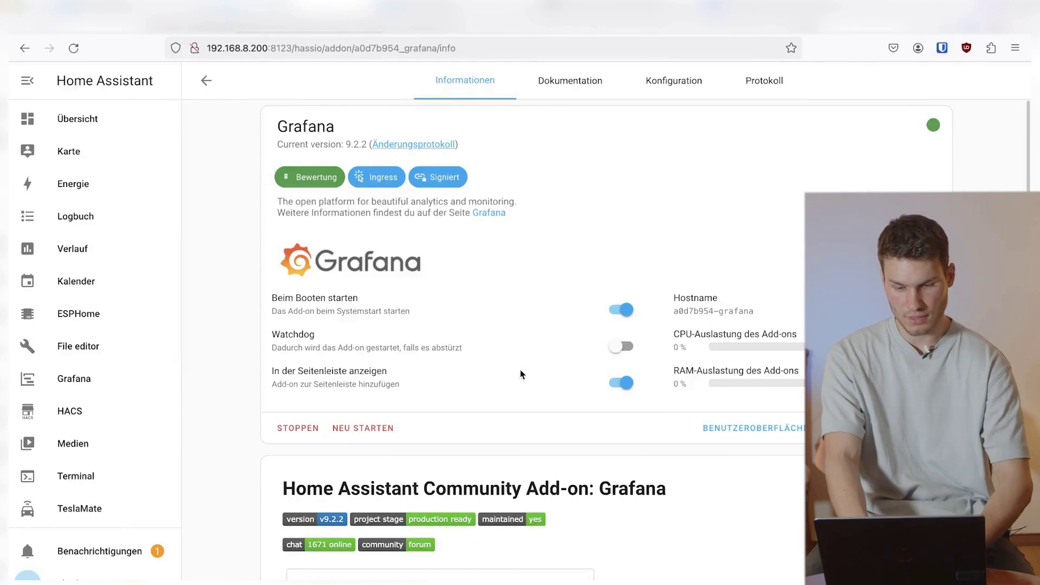
# Step: In Grafana, add a new PostgreSQL data source named 'TeslaMate'
pyautogui.click(776, 435)
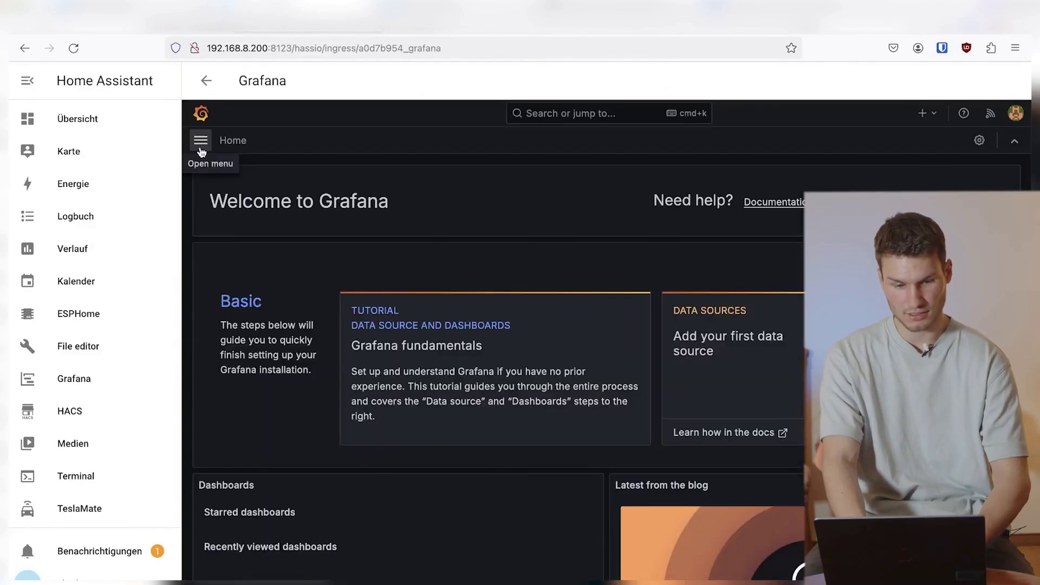
pyautogui.click(201, 141)
pyautogui.click(251, 281)
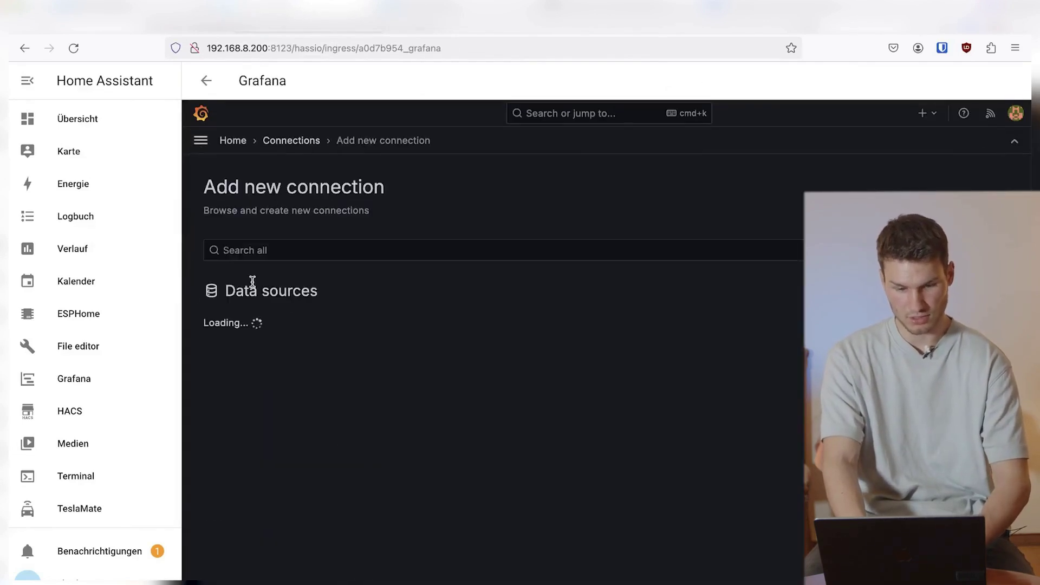
pyautogui.click(332, 247)
pyautogui.write('po')
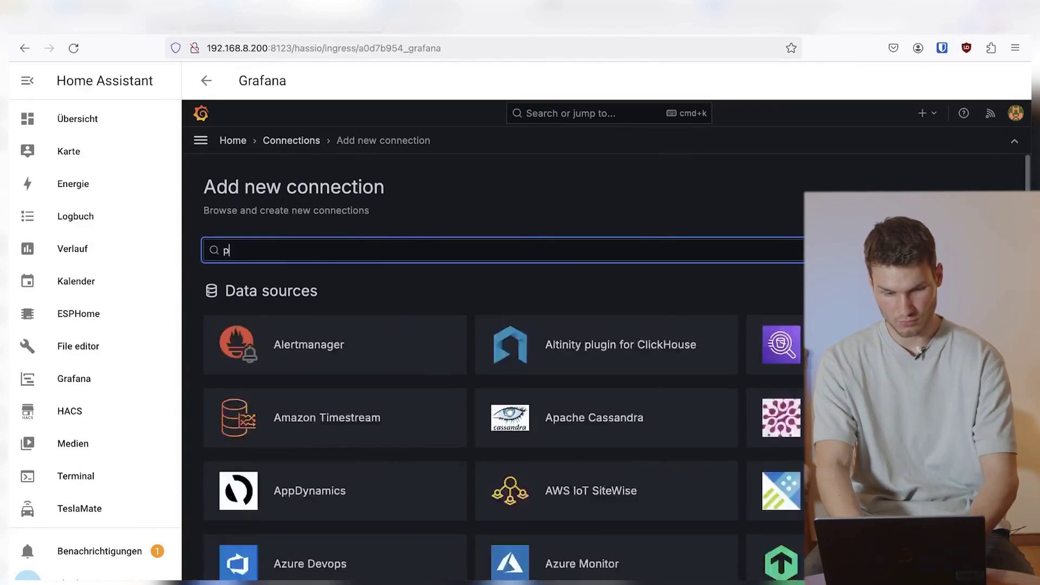
pyautogui.click(574, 353)
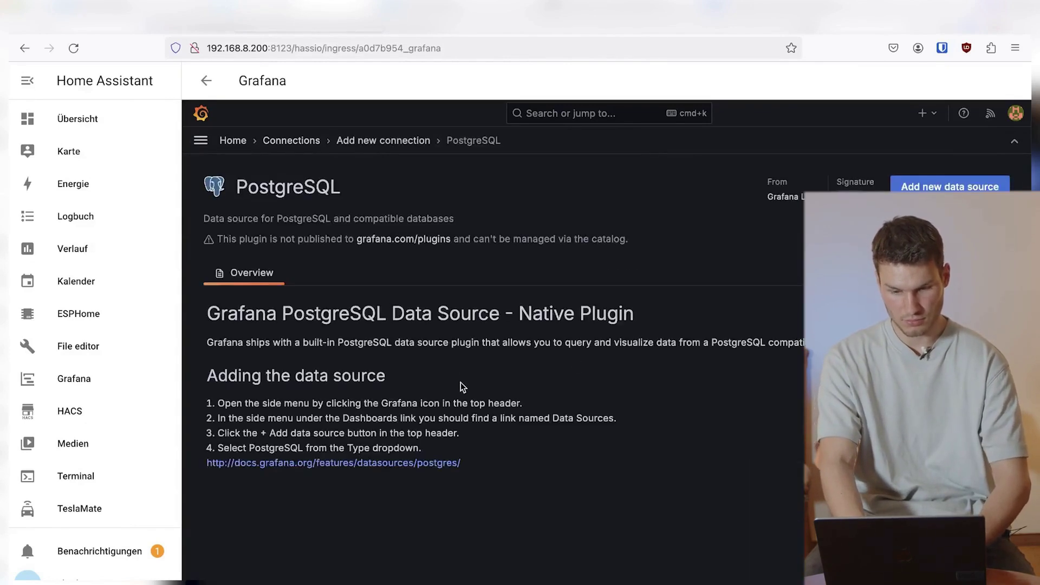
pyautogui.click(927, 186)
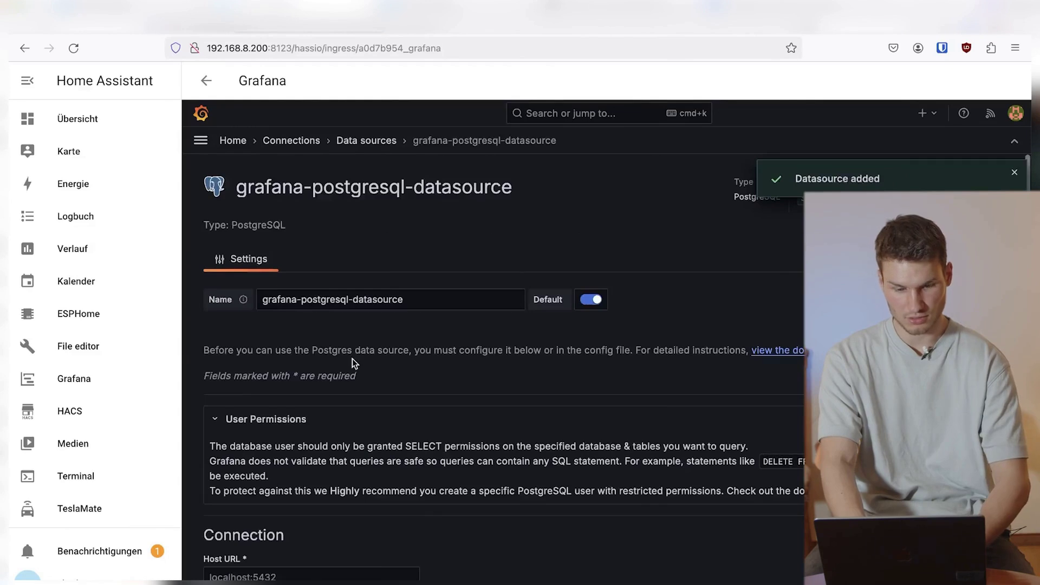
pyautogui.tripleClick(391, 297)
pyautogui.write('Tesla')
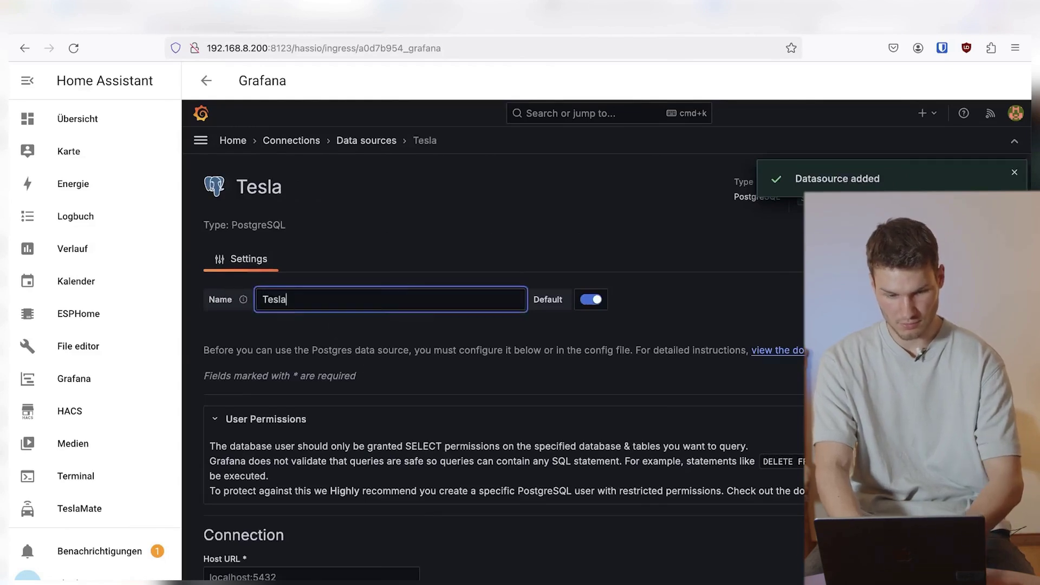
pyautogui.write('Mate')
# Step: Paste the PostgreSQL host, copy the username from the add-on, and set TLS/SSL Mode to disable
pyautogui.scroll(-4, 264, 364)
pyautogui.click(264, 368)
pyautogui.write('29b65938-postgres:5432')
pyautogui.press('Tab')
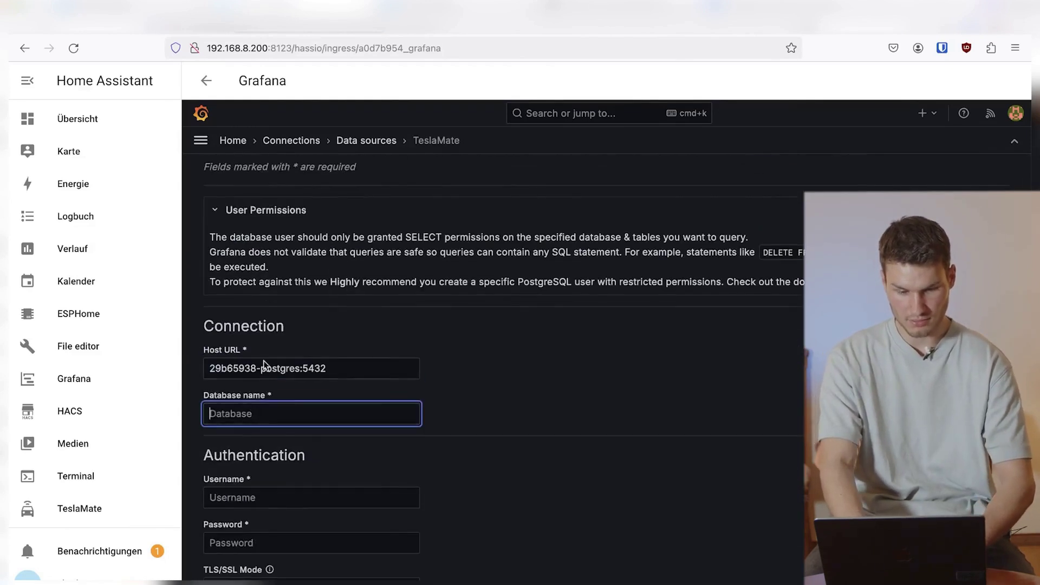
pyautogui.click(145, 30)
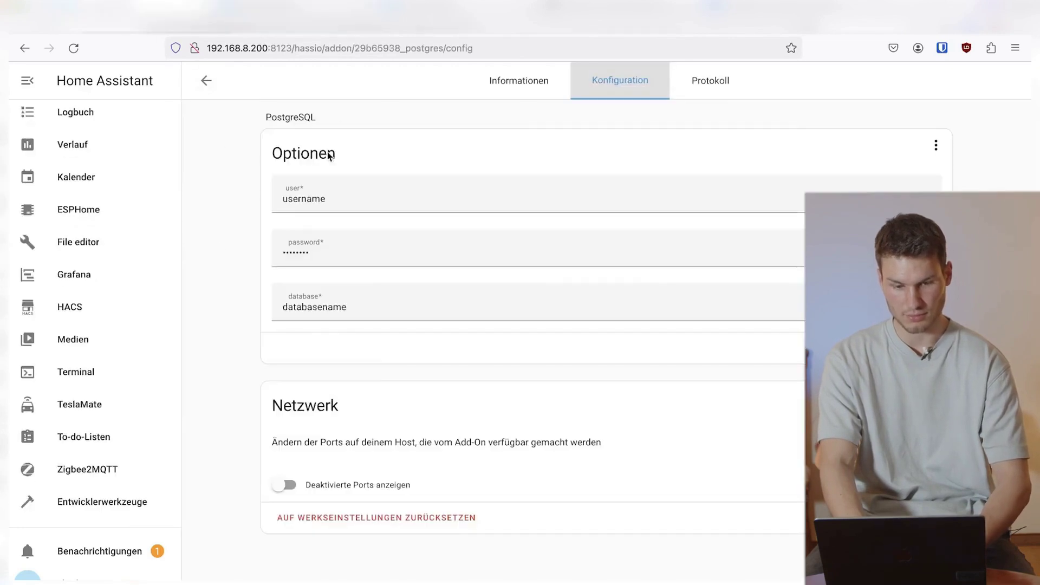
pyautogui.doubleClick(337, 199)
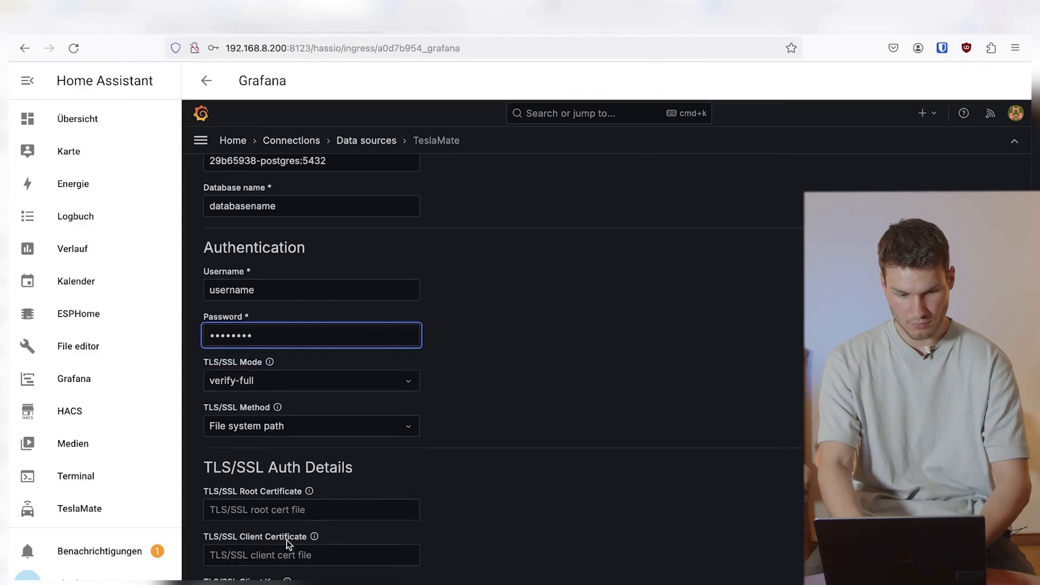
pyautogui.click(267, 384)
pyautogui.click(270, 406)
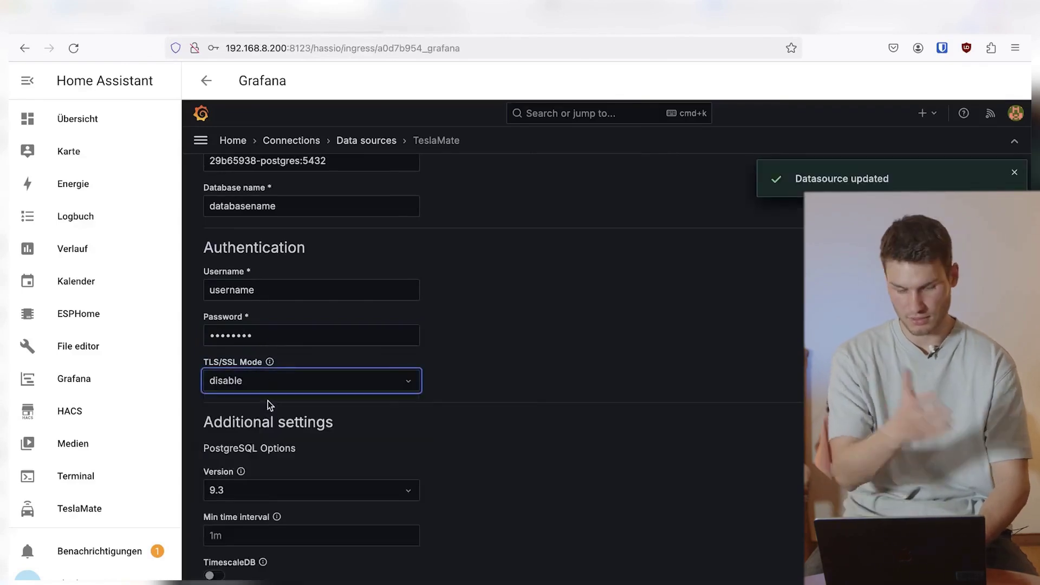
pyautogui.scroll(-5, 267, 403)
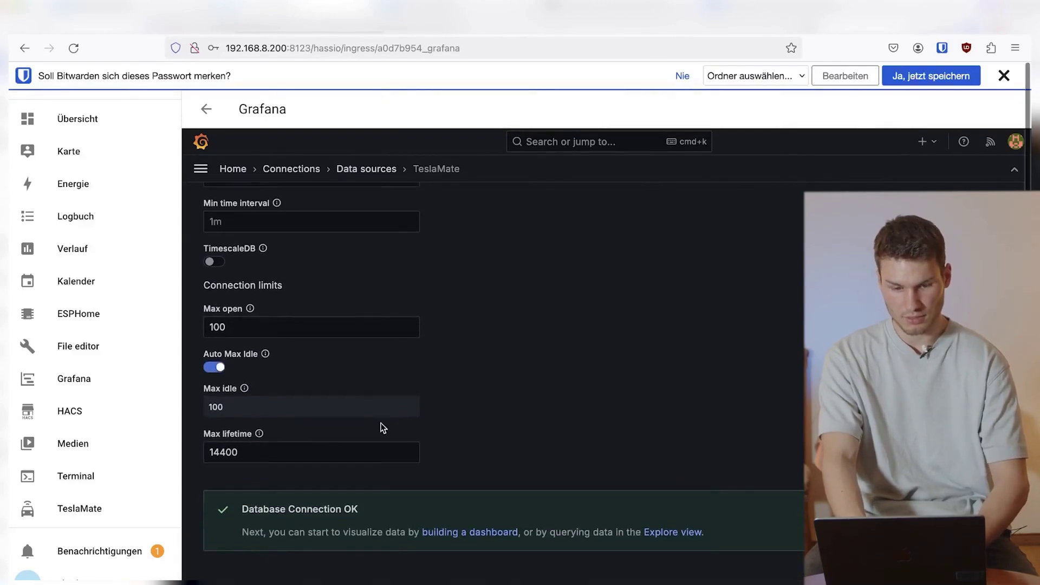
pyautogui.scroll(15, 381, 428)
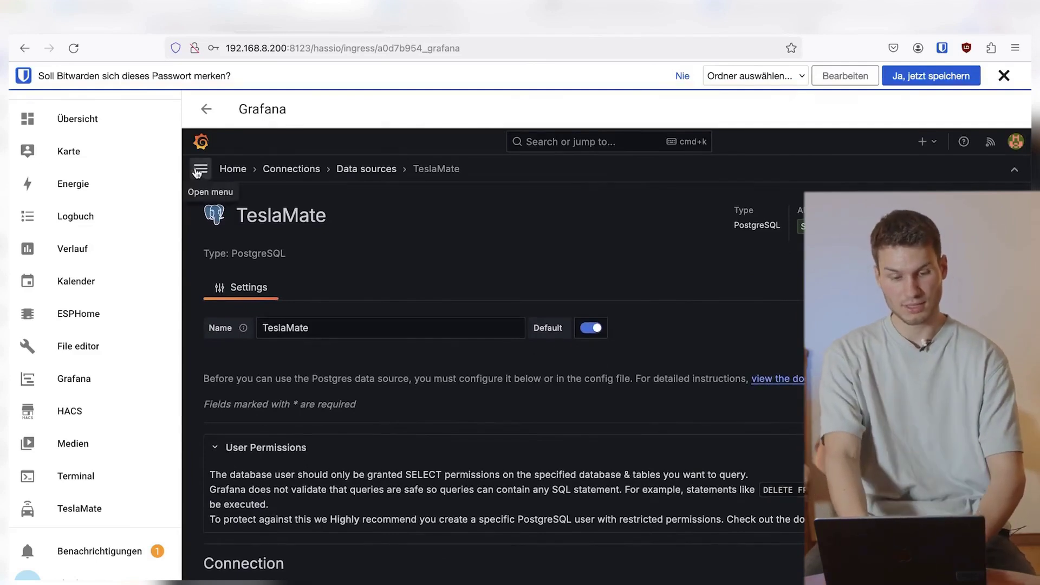
# Step: Glance at Grafana's dashboard list, then open the TeslaMate add-on from Home Assistant settings
pyautogui.click(201, 168)
pyautogui.click(255, 242)
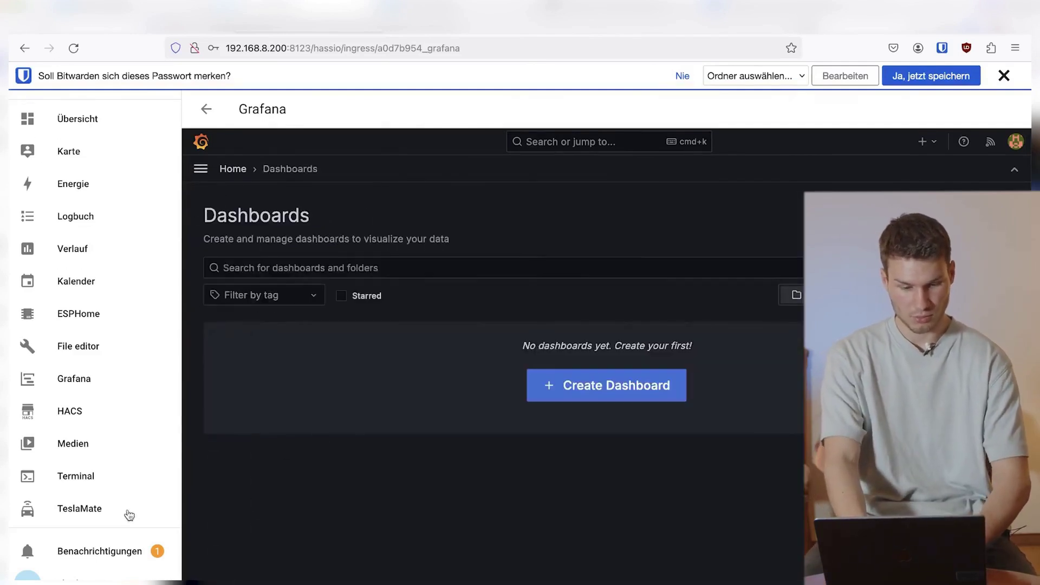
pyautogui.scroll(-3, 129, 515)
pyautogui.click(74, 499)
pyautogui.click(420, 358)
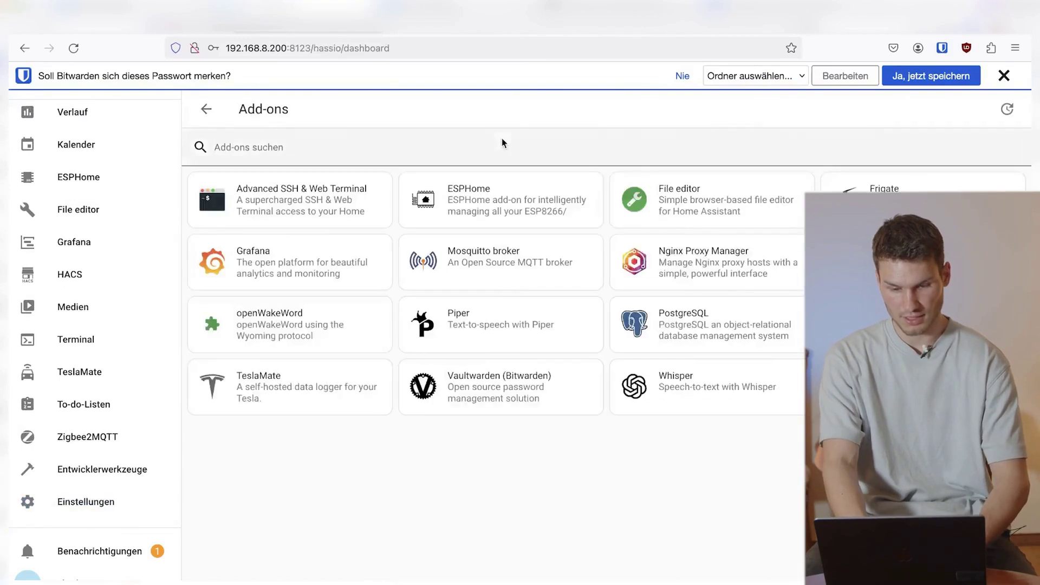
pyautogui.click(256, 398)
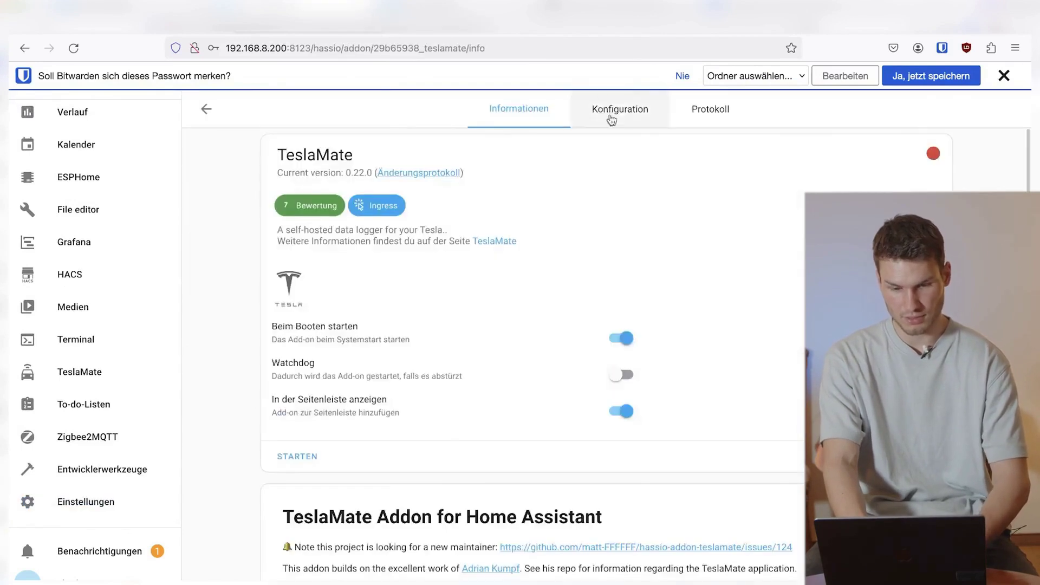
# Step: Review the grafana settings on lines 10 to 15 of TeslaMate's YAML configuration
pyautogui.click(613, 111)
pyautogui.scroll(-8, 442, 421)
pyautogui.scroll(8, 442, 421)
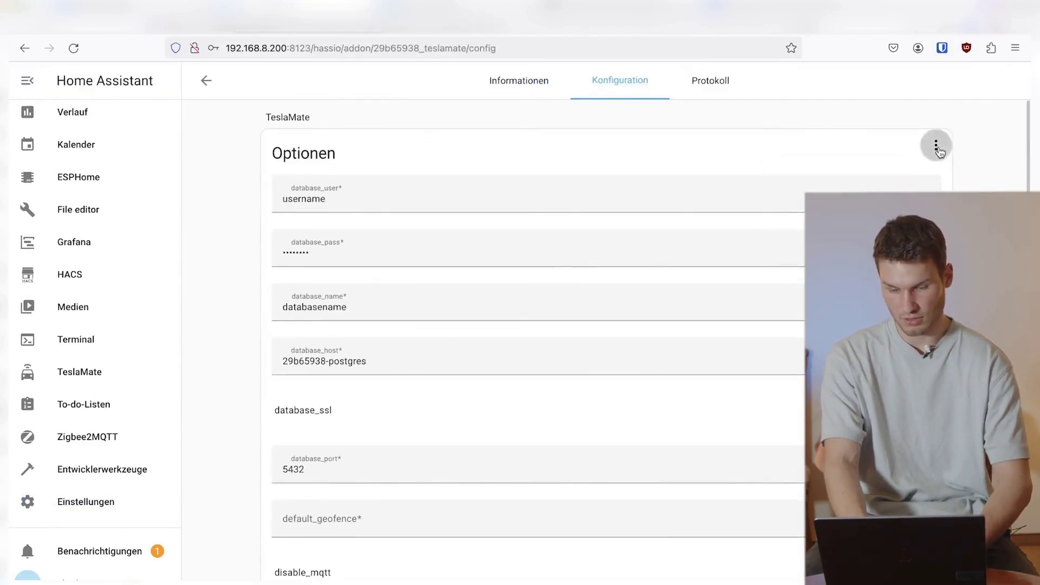
pyautogui.click(935, 145)
pyautogui.click(894, 180)
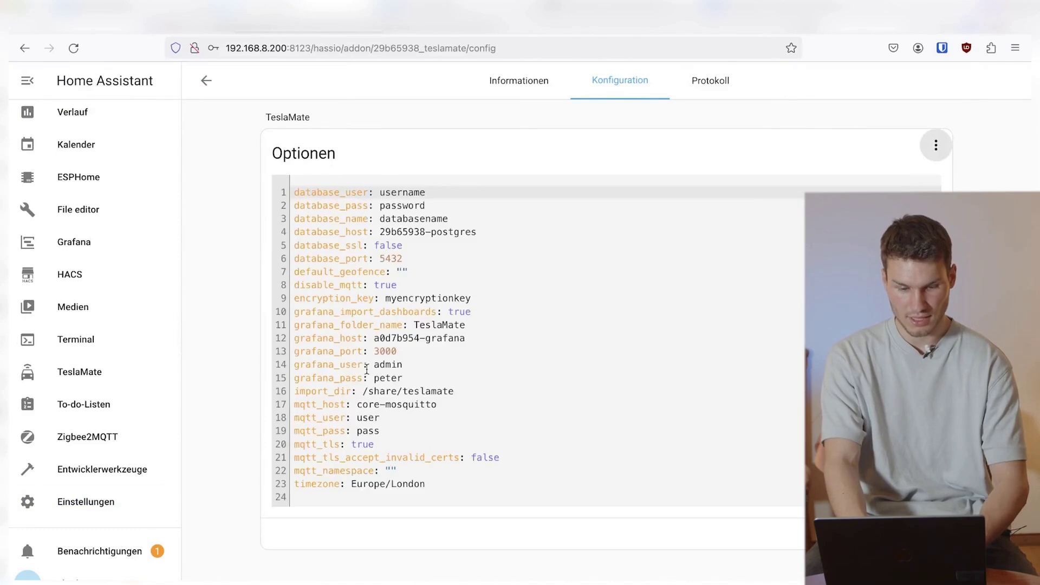
pyautogui.moveTo(456, 377); pyautogui.dragTo(289, 317)
pyautogui.click(413, 310)
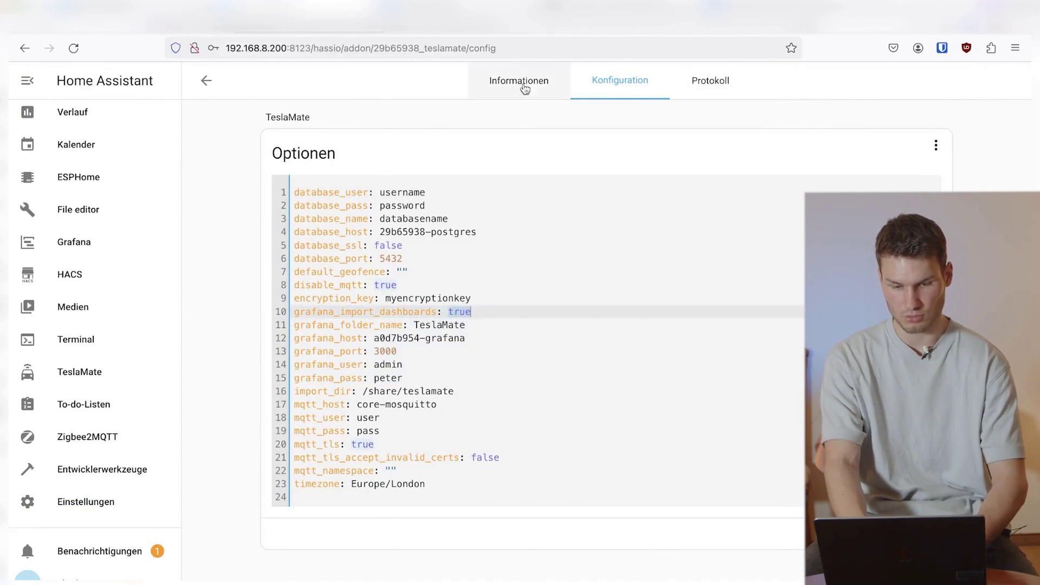
# Step: Check TeslaMate's log for the dashboard import and its 'Finished Importing Grafana Dashboards' line
pyautogui.click(523, 85)
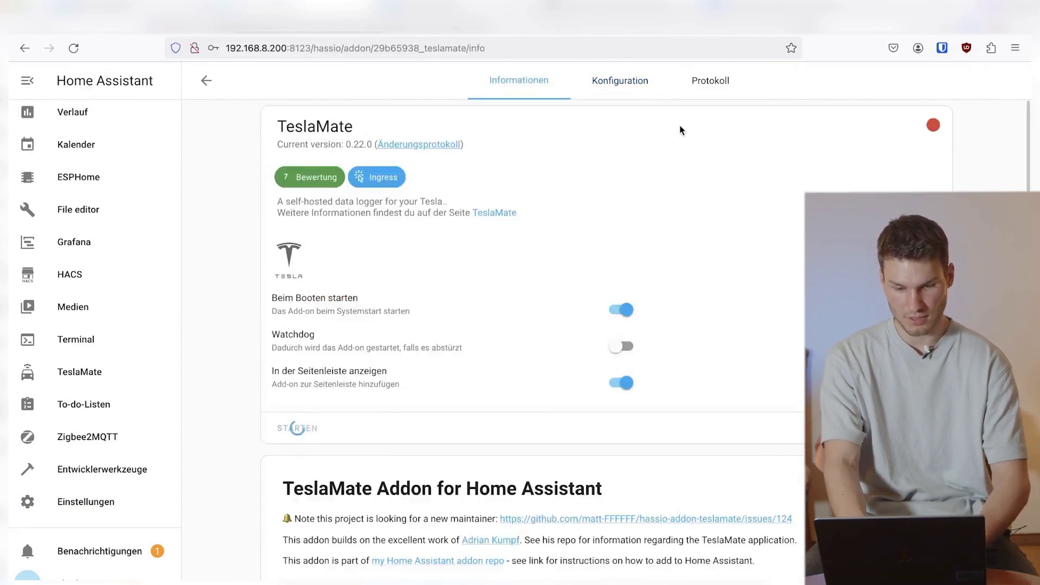
pyautogui.click(712, 97)
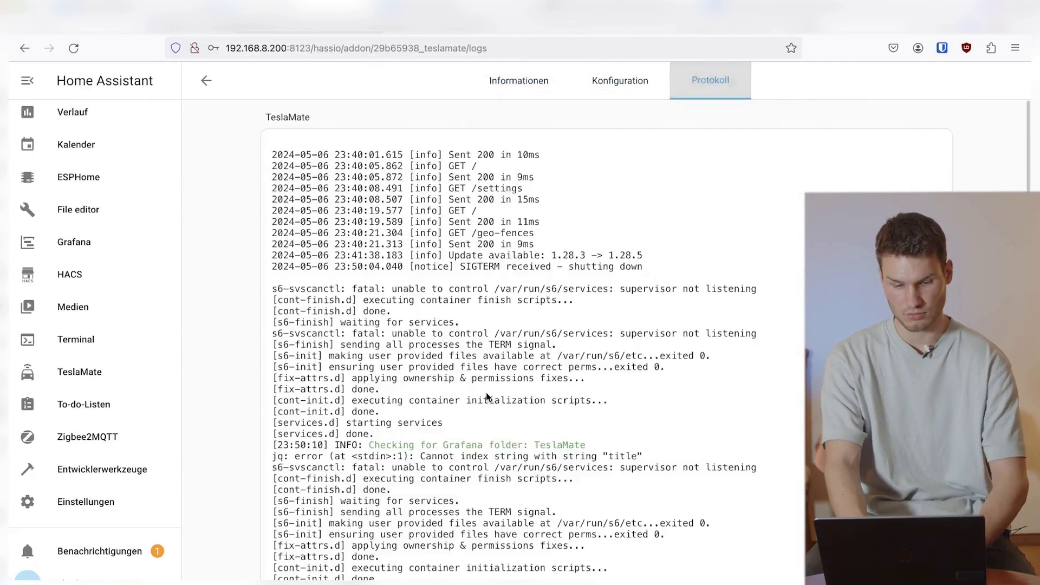
pyautogui.scroll(-15, 488, 398)
pyautogui.moveTo(273, 464)
pyautogui.mouseDown()
pyautogui.moveTo(412, 469)
pyautogui.moveTo(541, 539)
pyautogui.moveTo(538, 549)
pyautogui.mouseUp()
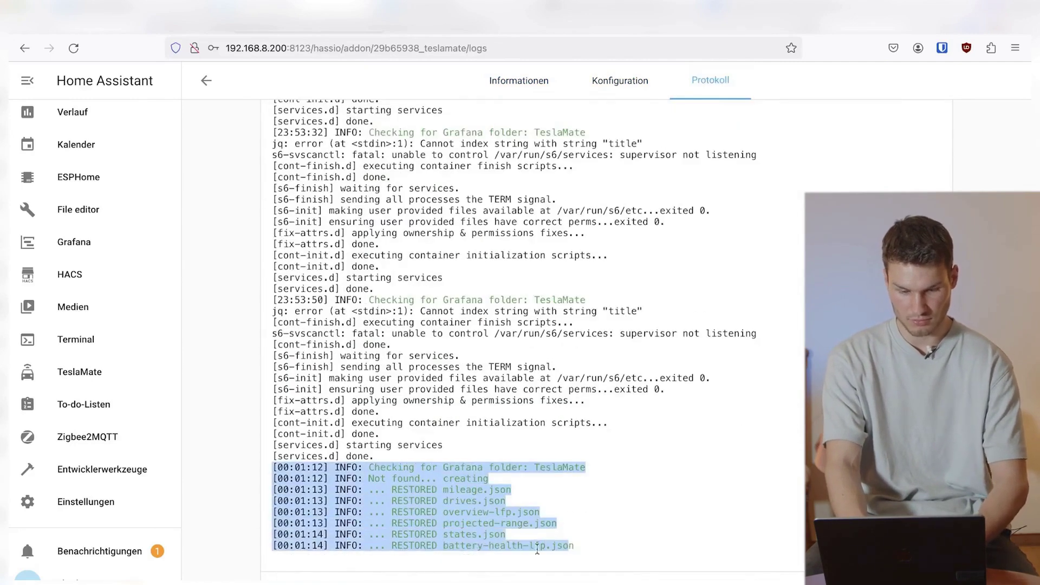
pyautogui.click(303, 579)
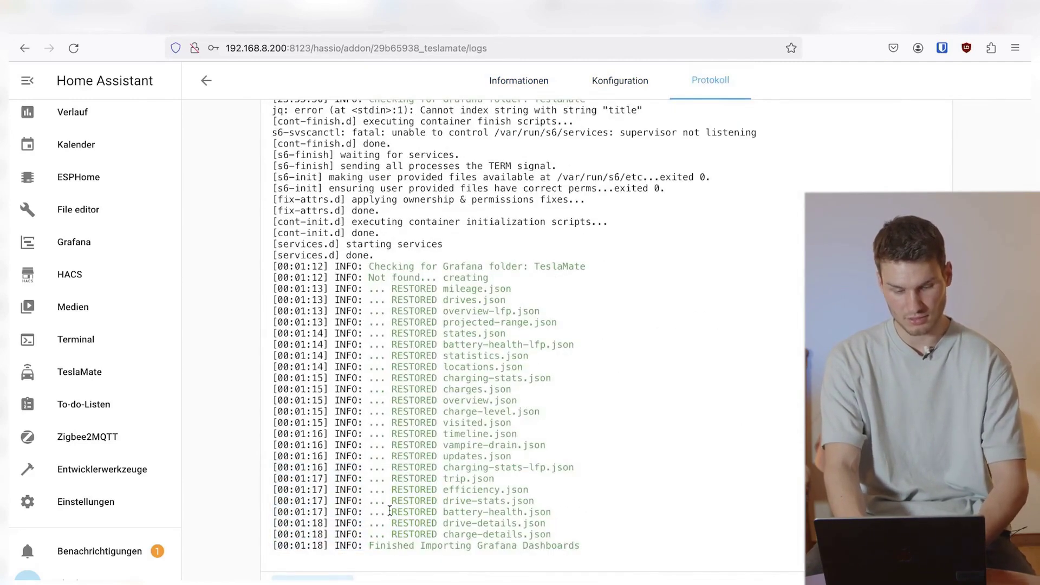
pyautogui.moveTo(369, 546); pyautogui.dragTo(561, 548)
pyautogui.doubleClick(543, 546)
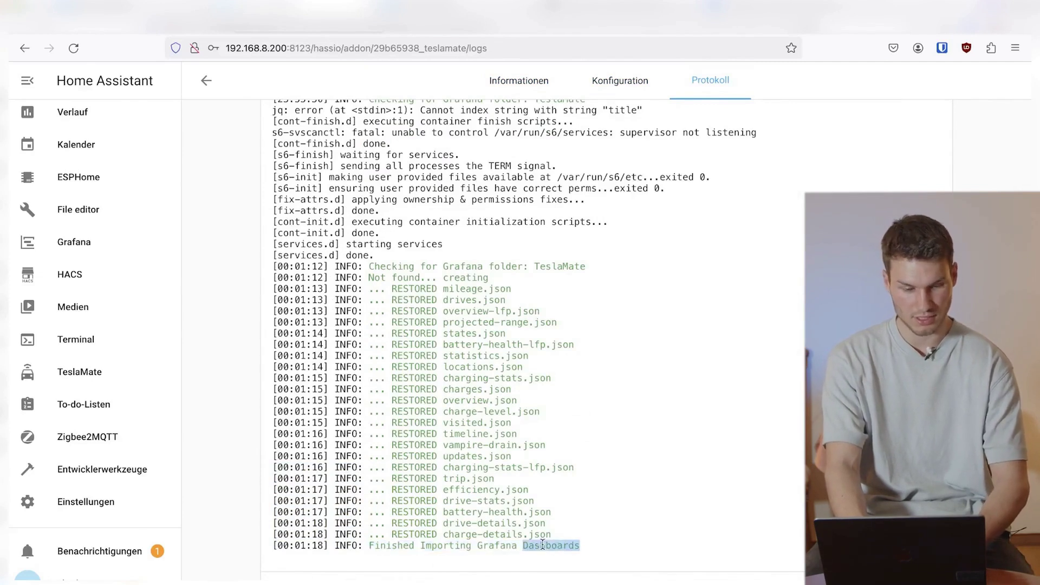
# Step: Open the TeslaMate dashboard folder in Grafana's dashboard list
pyautogui.click(76, 241)
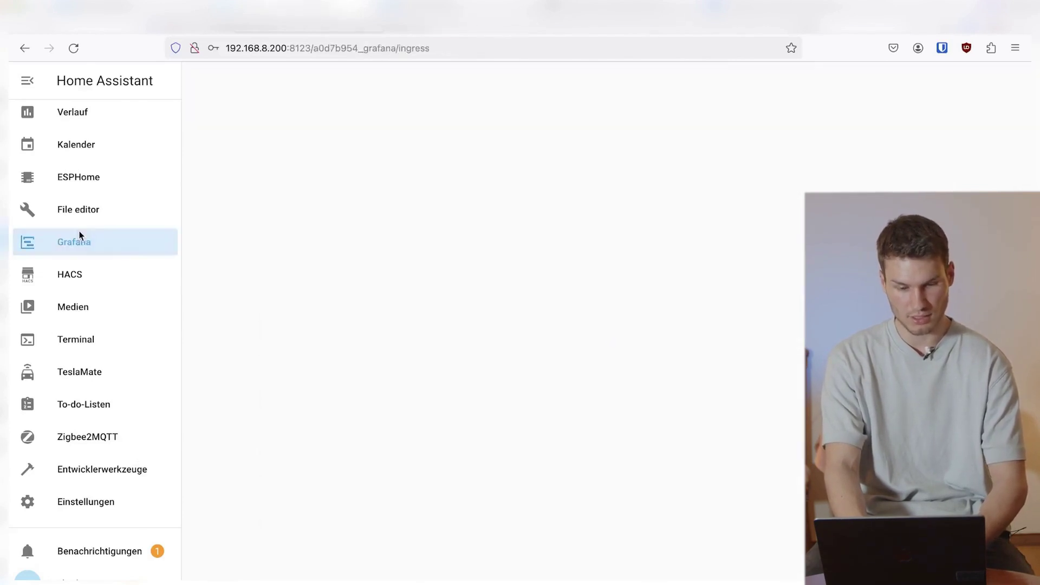
pyautogui.click(200, 102)
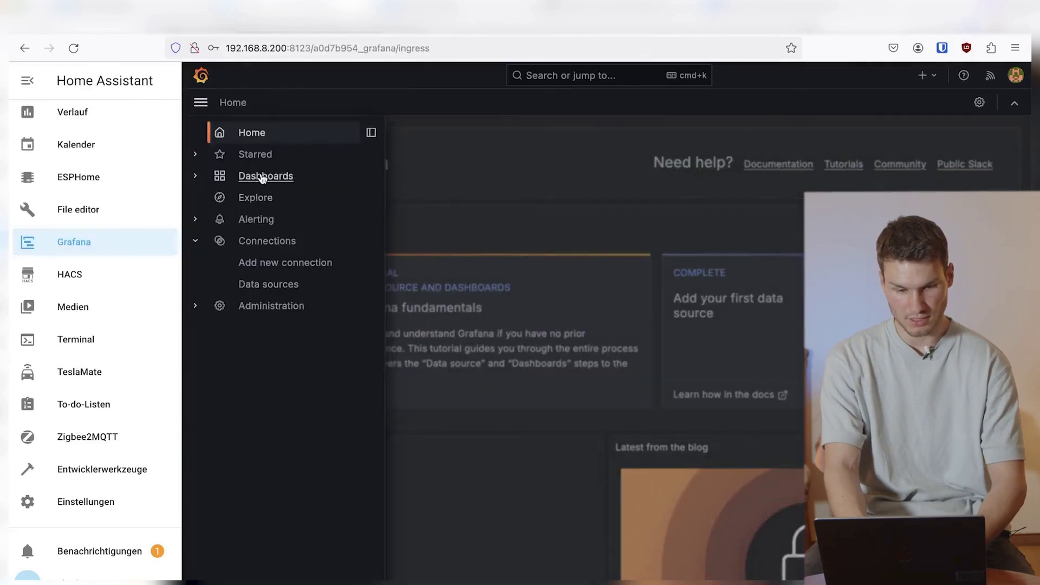
pyautogui.click(261, 175)
pyautogui.click(283, 293)
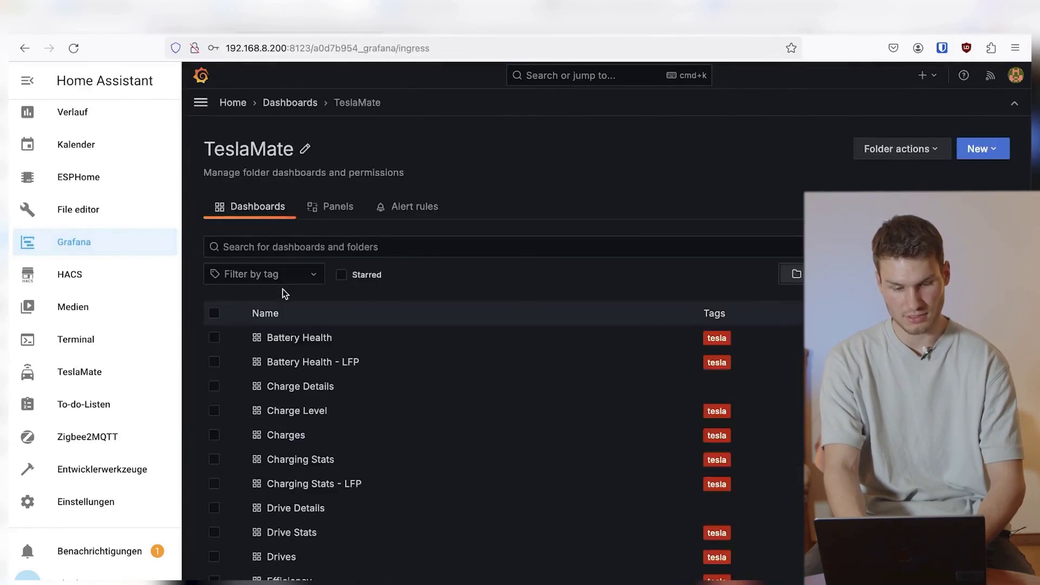
pyautogui.scroll(-10, 272, 353)
pyautogui.scroll(10, 293, 355)
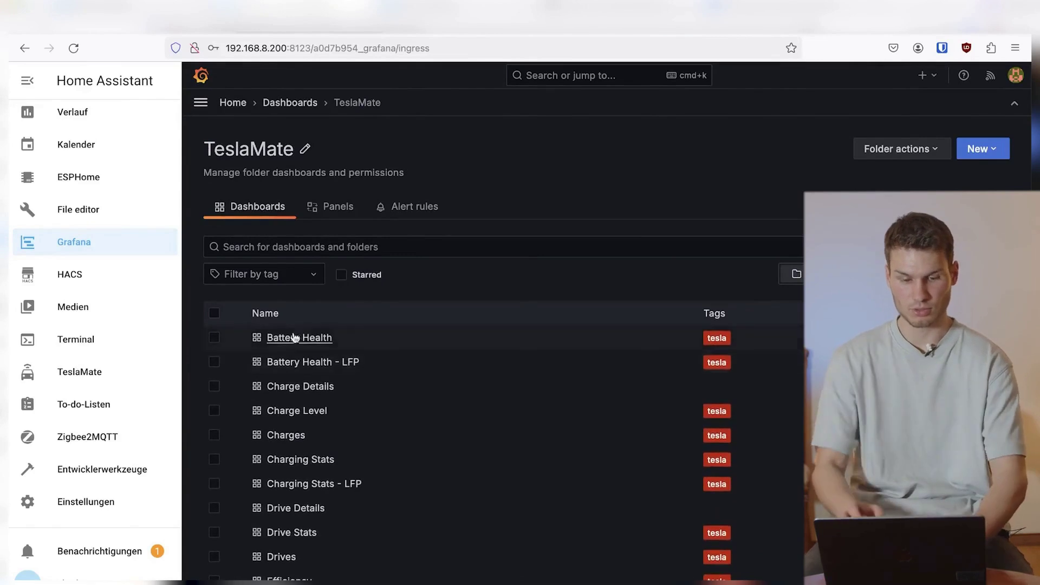
# Step: View the Battery Health and Locations dashboards
pyautogui.click(293, 340)
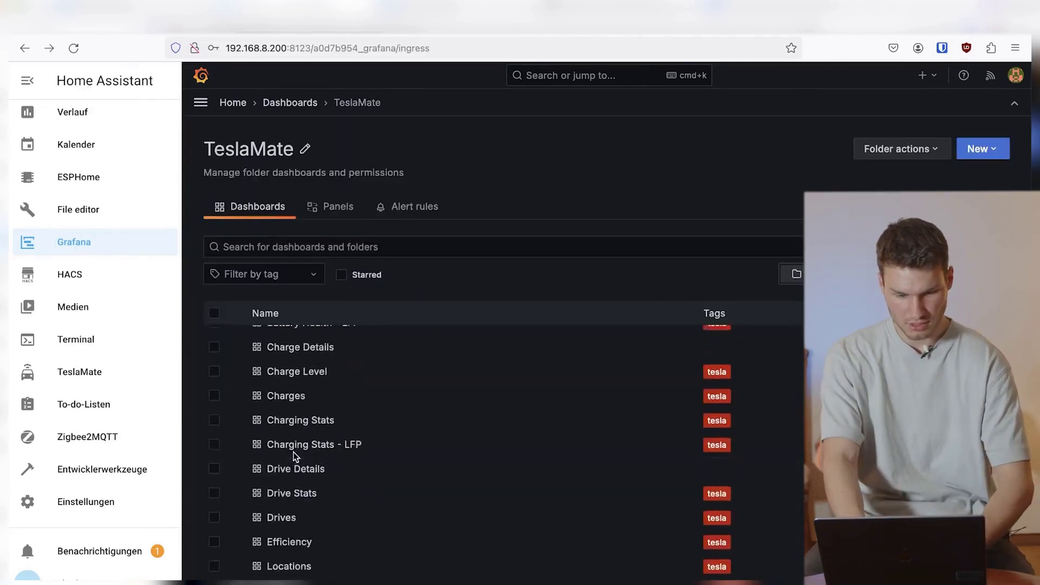
pyautogui.scroll(-3, 296, 423)
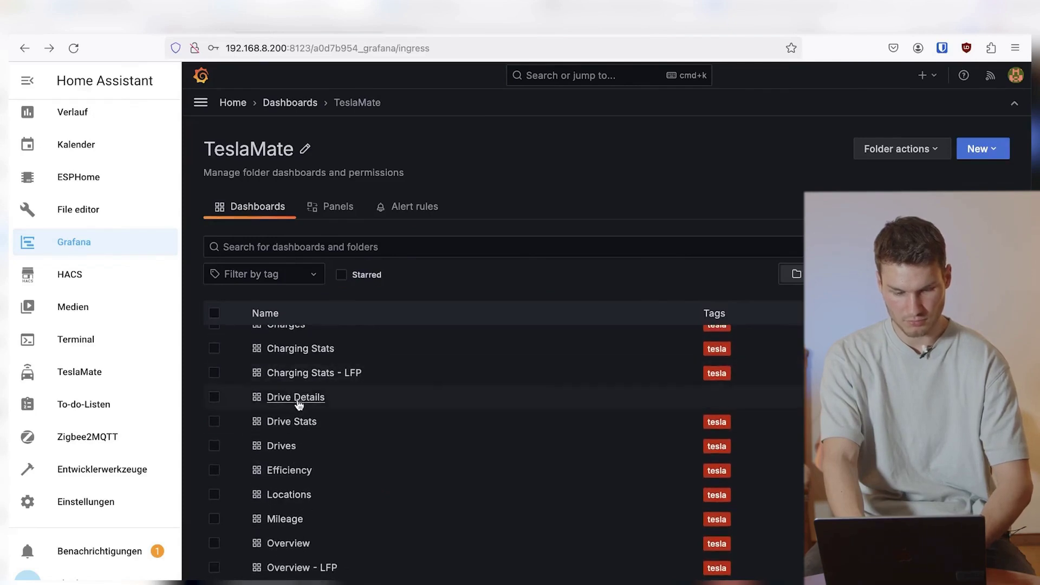
pyautogui.scroll(-3, 297, 425)
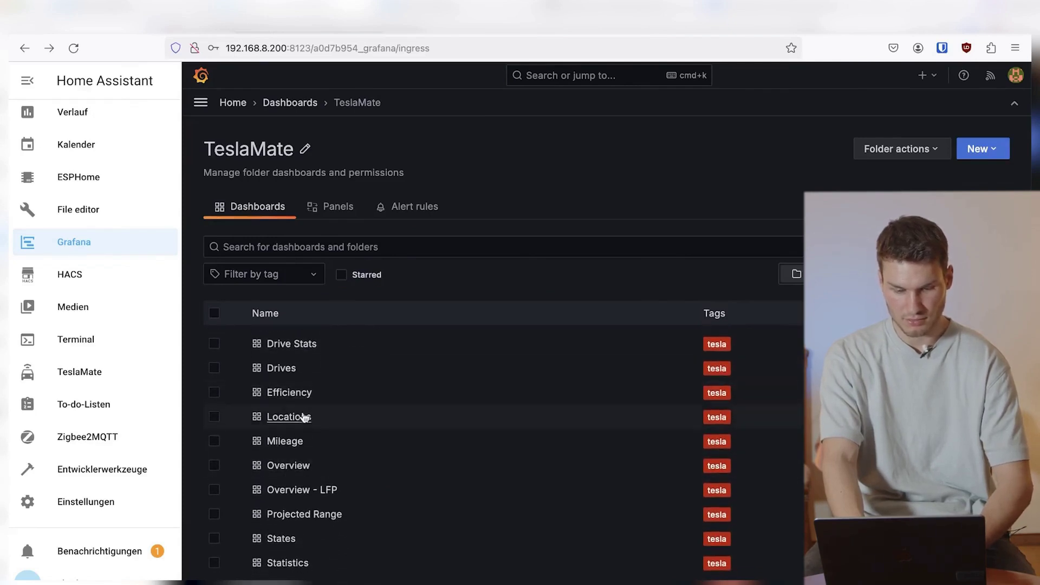
pyautogui.click(304, 417)
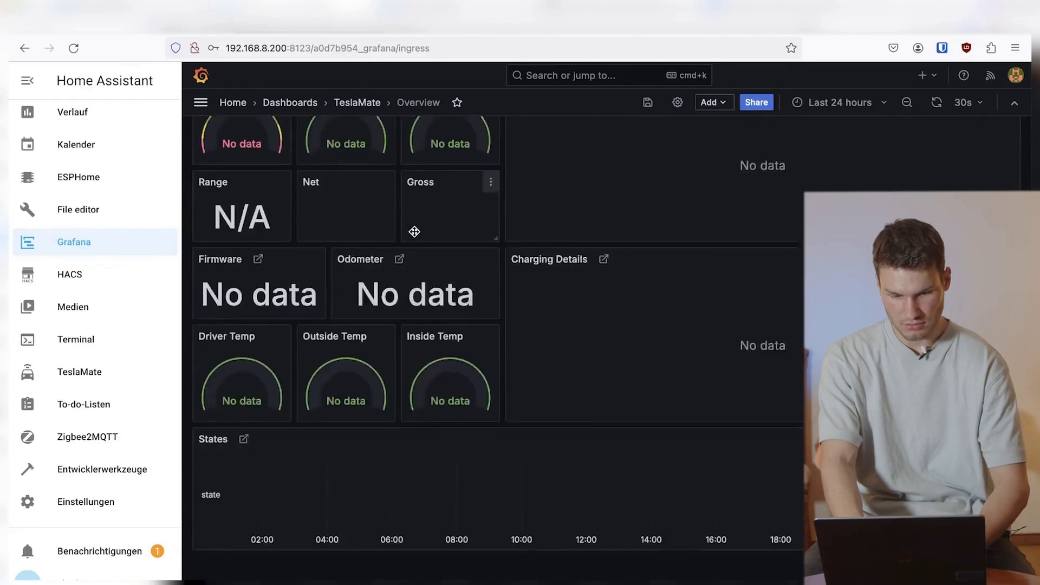
pyautogui.scroll(3, 414, 231)
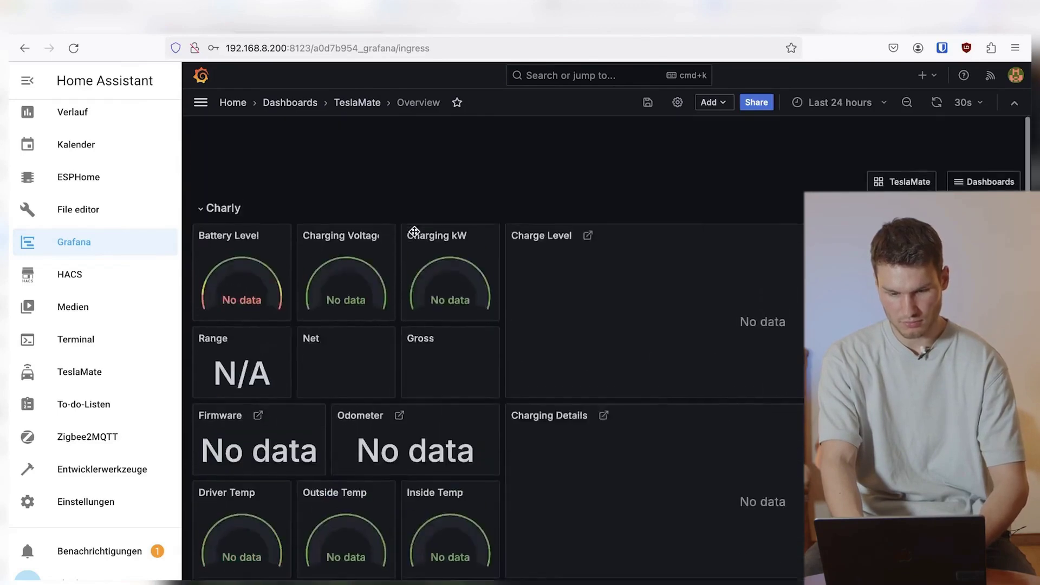
pyautogui.scroll(-1, 416, 232)
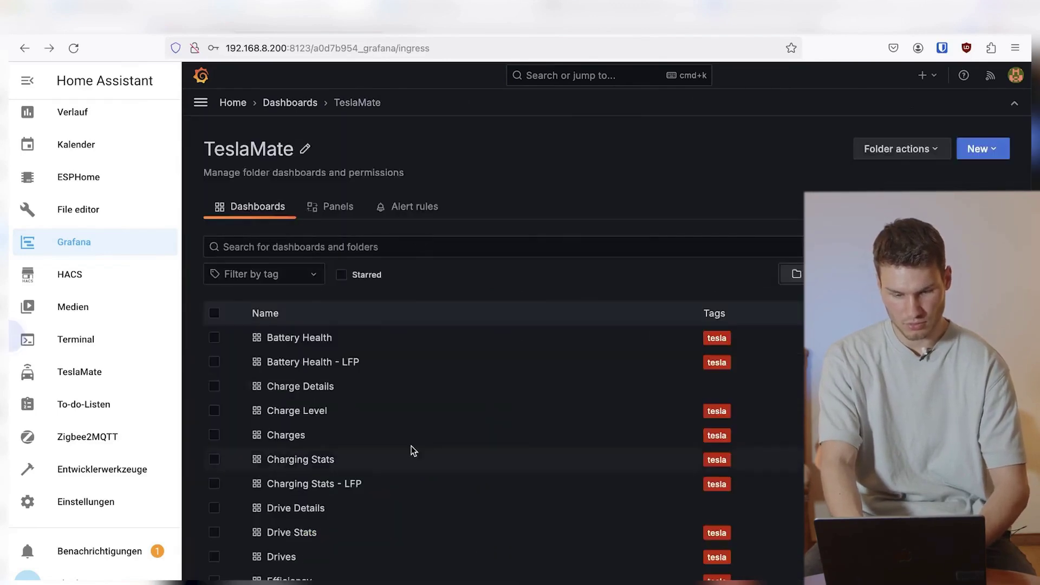
pyautogui.scroll(-5, 414, 448)
# Step: View the Vampire Drain and Statistics dashboards, returning to the TeslaMate list
pyautogui.click(310, 551)
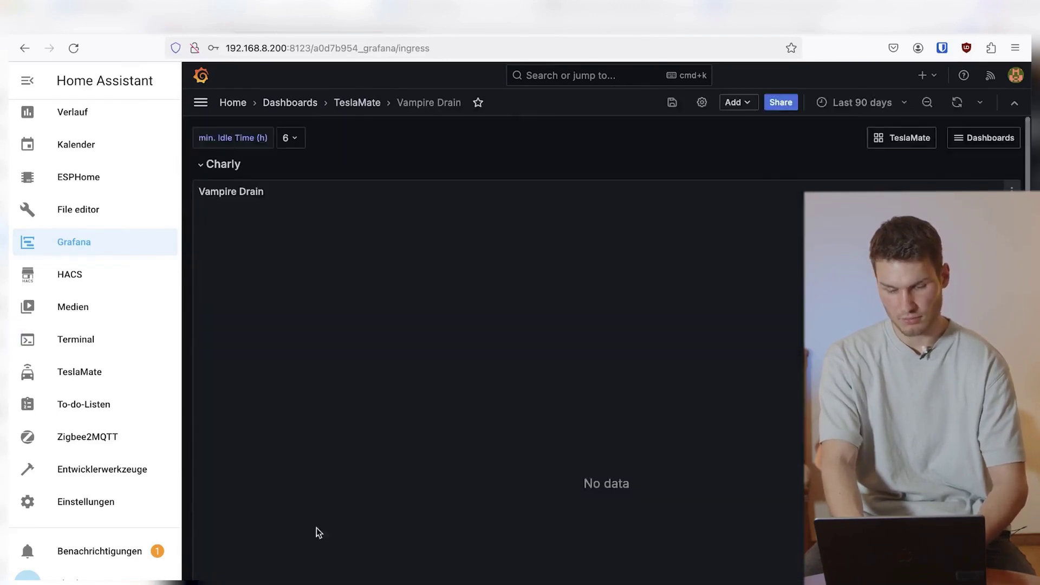
pyautogui.hotkey('alt', 'Left')
pyautogui.scroll(-10, 315, 529)
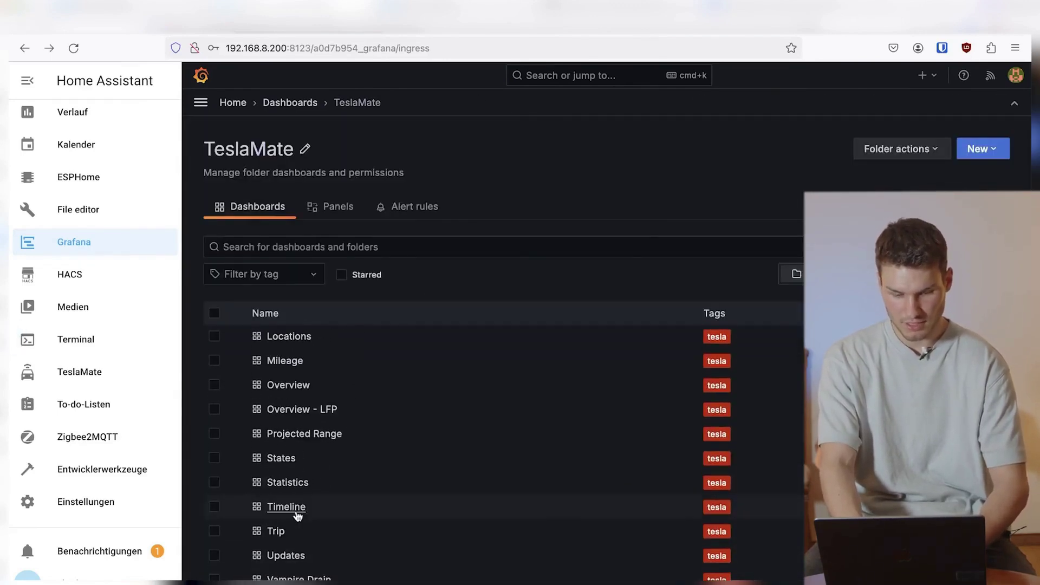
pyautogui.click(292, 484)
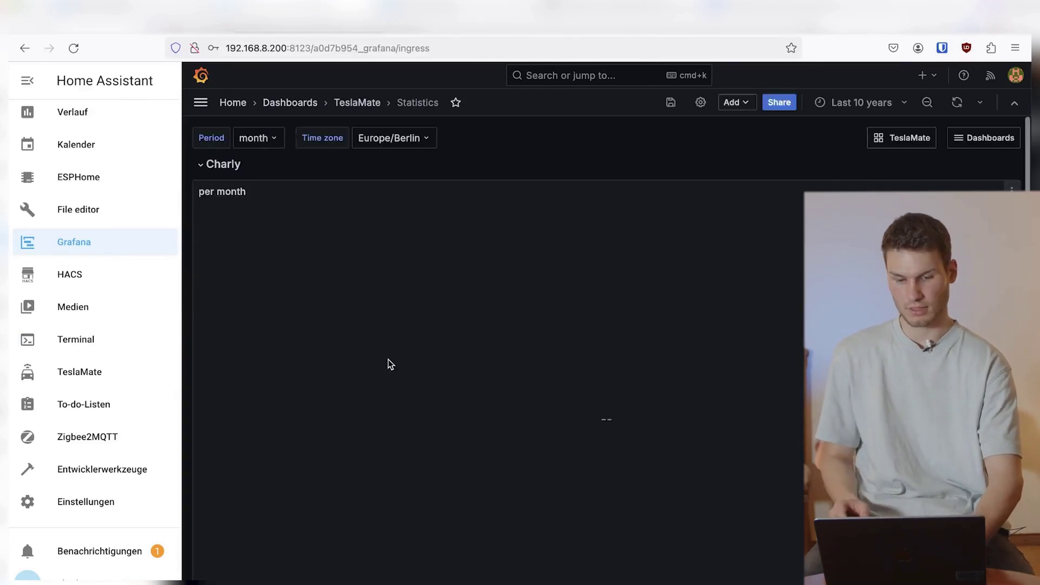
pyautogui.scroll(-5, 390, 363)
pyautogui.hotkey('alt', 'Left')
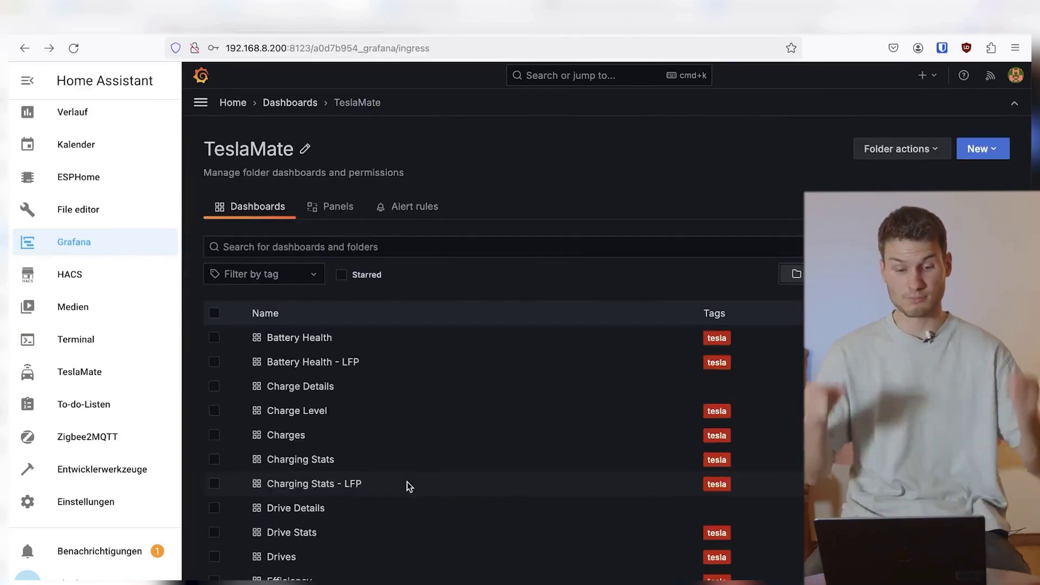